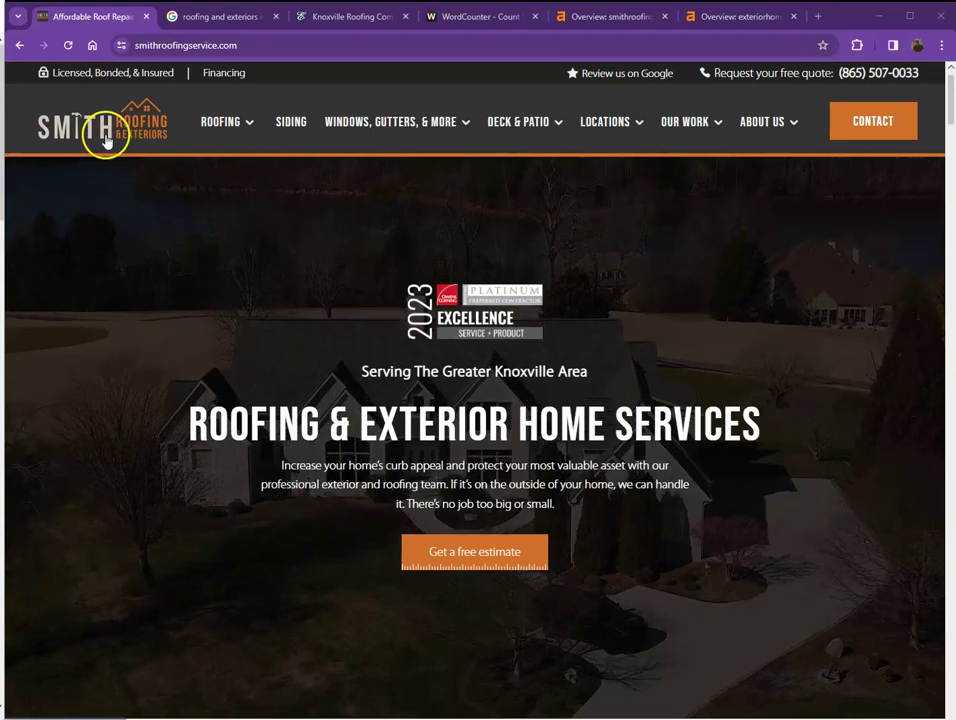
# Look through the Smith Roofing homepage, from the hero banner down to the exterior home services section and project photos.
pyautogui.scroll(-15, 653, 273)
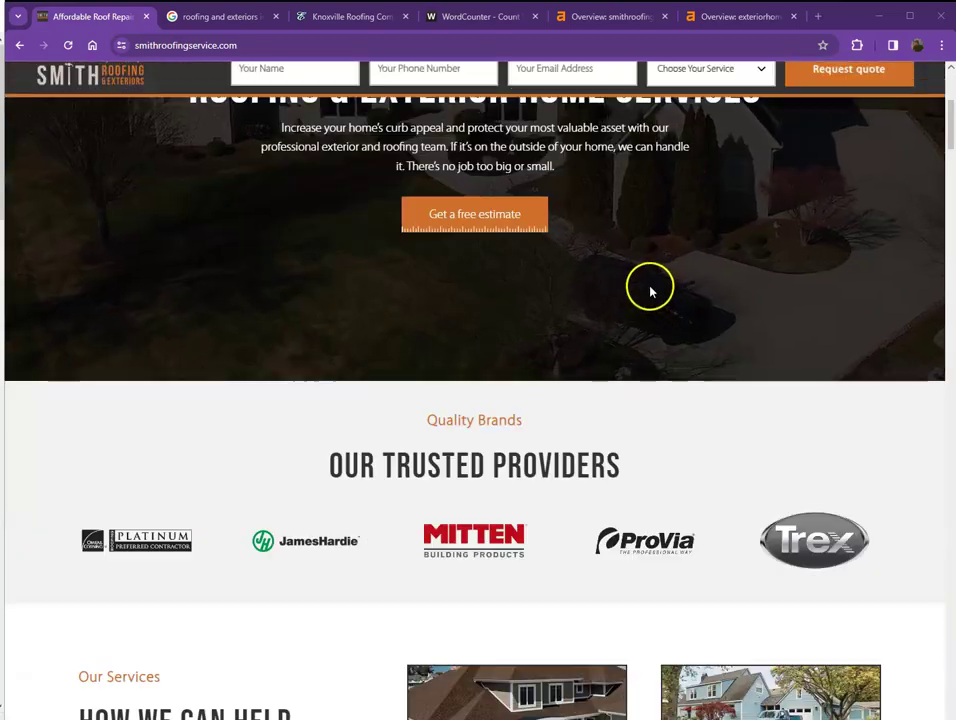
pyautogui.scroll(-6, 557, 367)
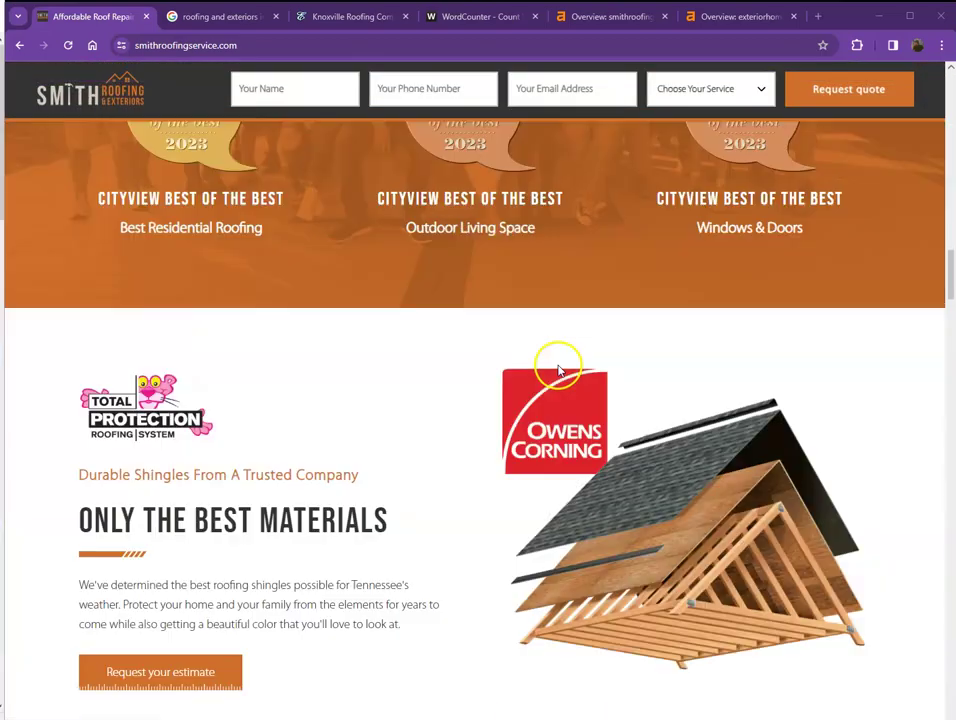
pyautogui.scroll(3, 447, 243)
pyautogui.scroll(-12, 394, 410)
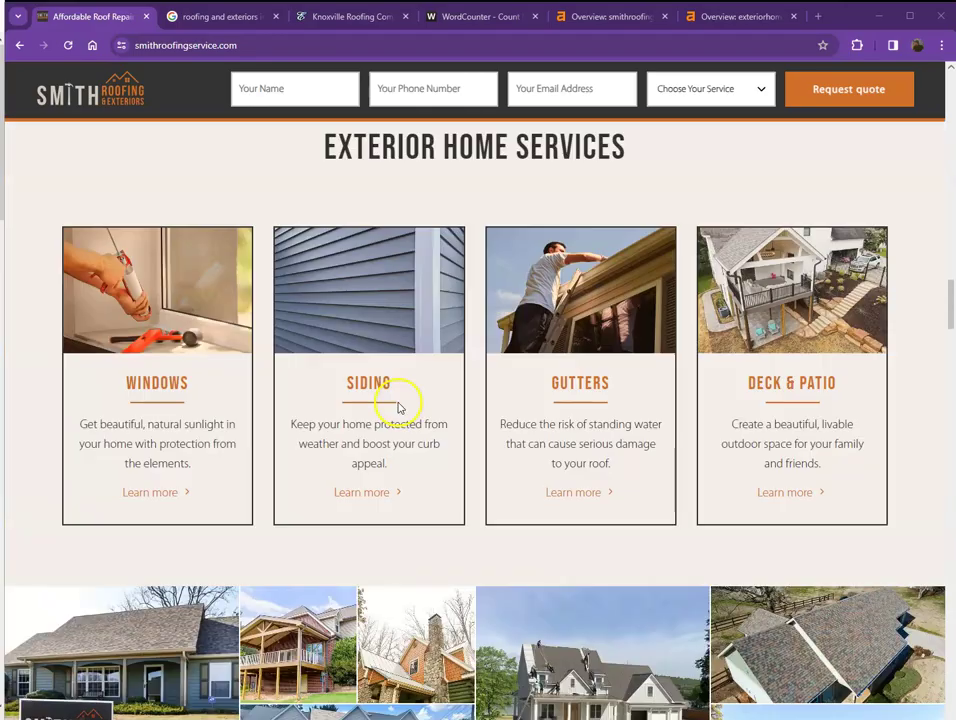
pyautogui.scroll(-4, 397, 408)
pyautogui.scroll(9, 365, 354)
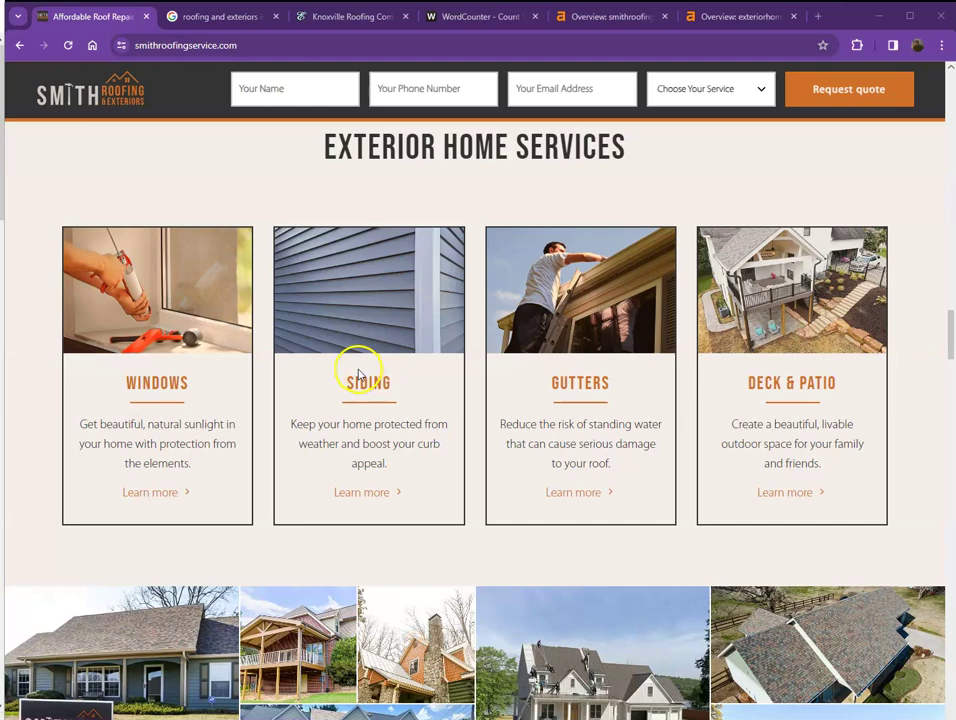
pyautogui.scroll(15, 275, 320)
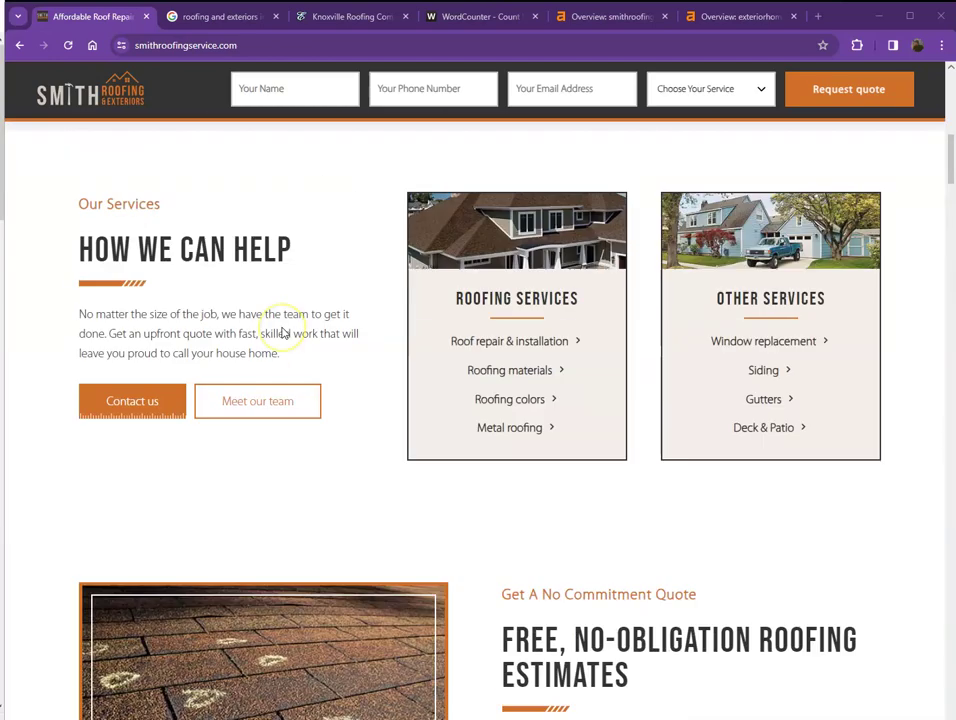
pyautogui.scroll(6, 283, 333)
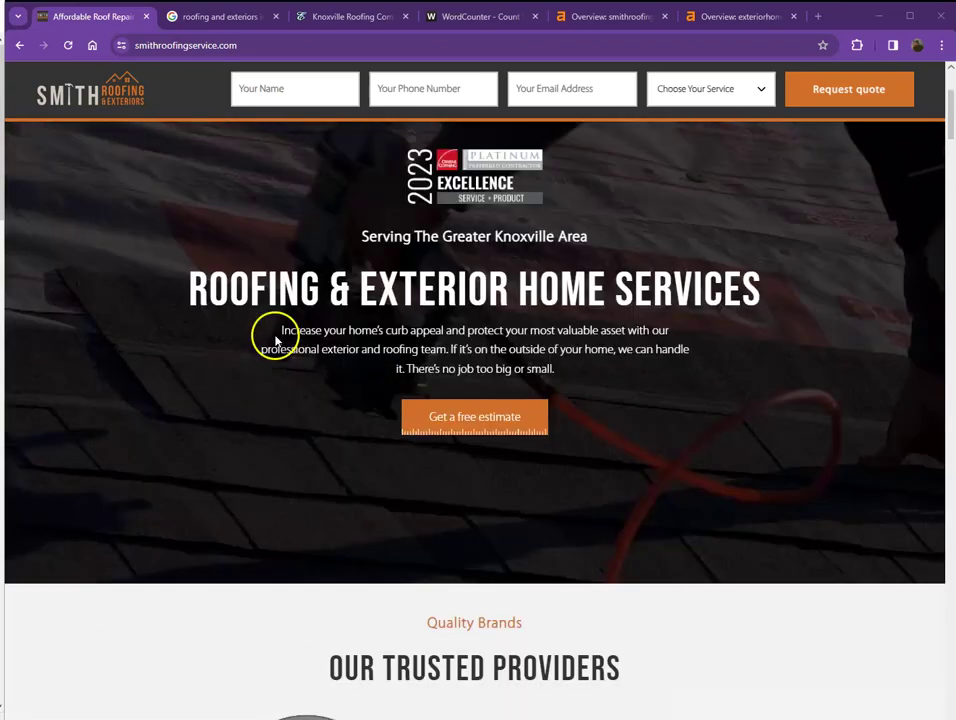
pyautogui.scroll(2, 276, 341)
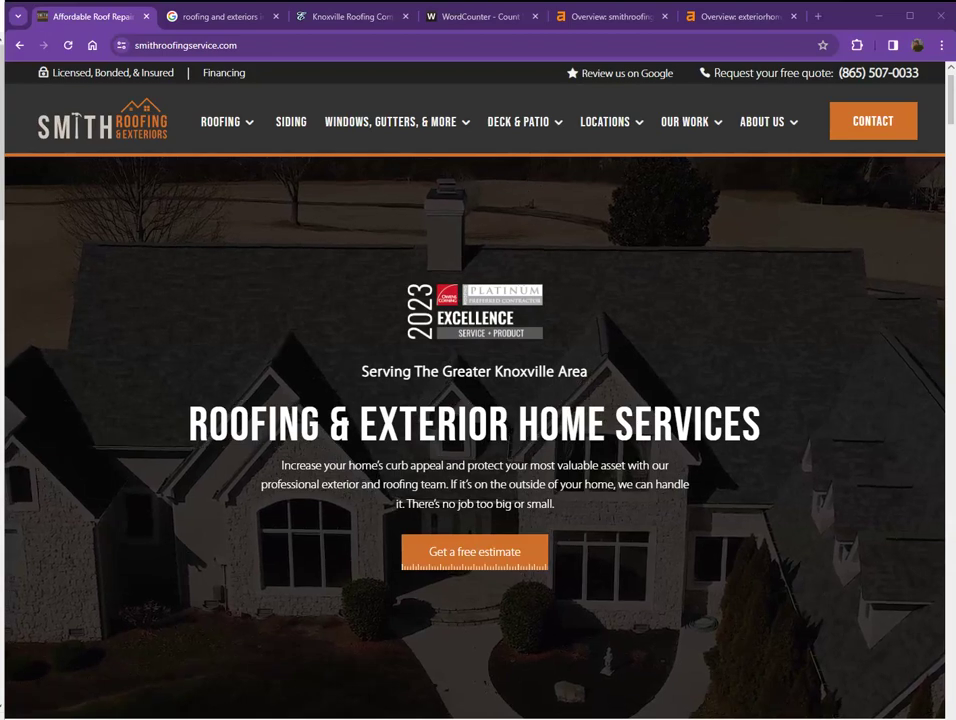
# Copy all the text of the Smith Roofing homepage into WordCounter and check its word count.
pyautogui.hotkey('ctrl', 'a')
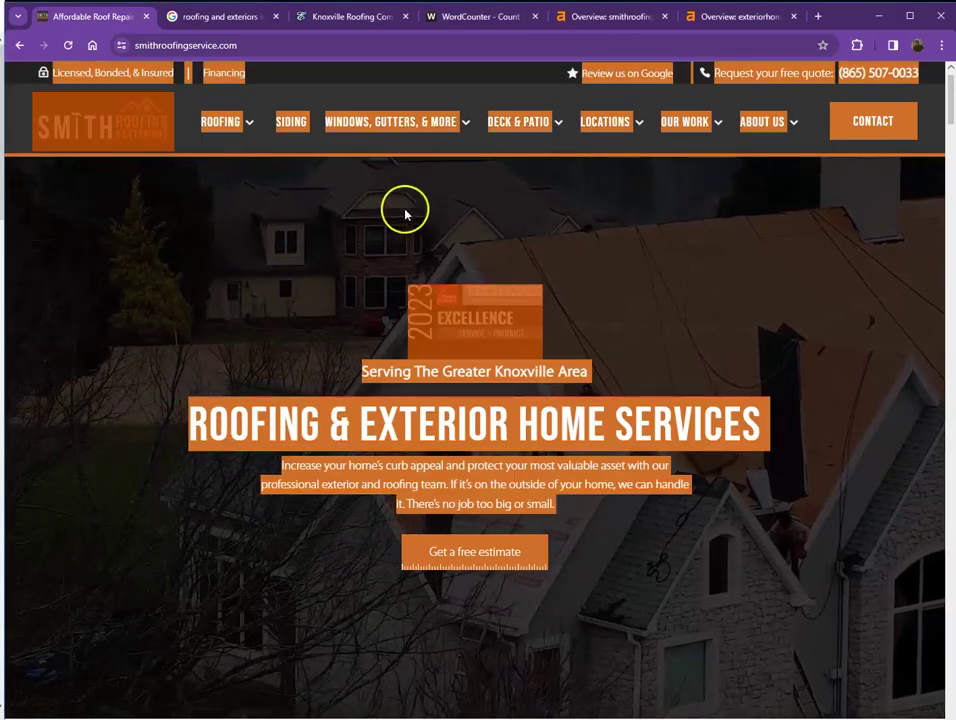
pyautogui.click(469, 27)
pyautogui.click(276, 255)
pyautogui.hotkey('ctrl', 'v')
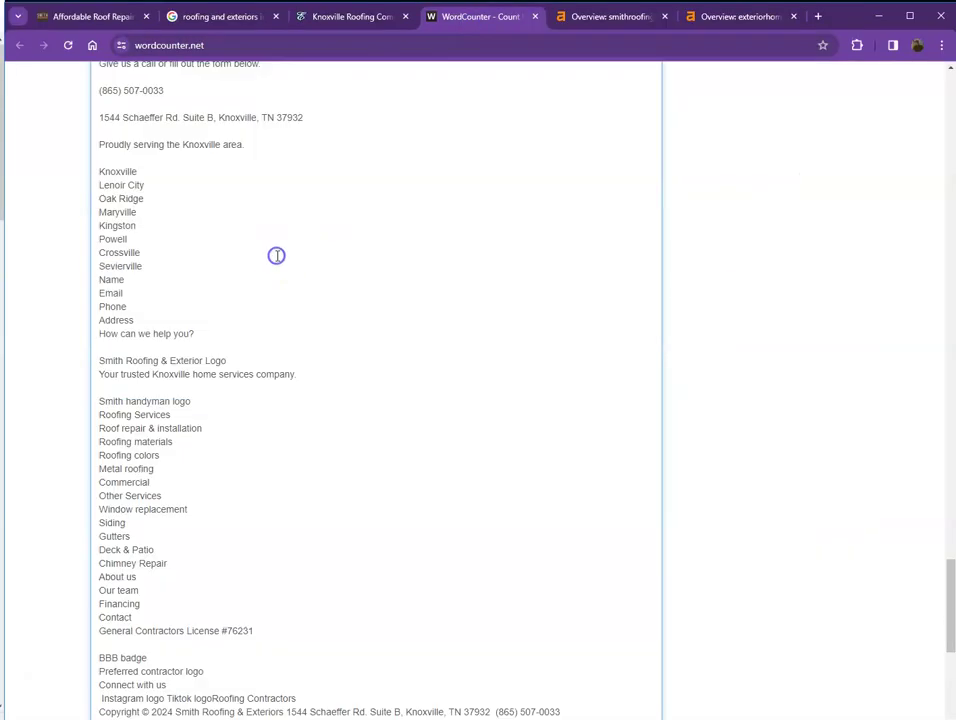
pyautogui.scroll(20, 265, 301)
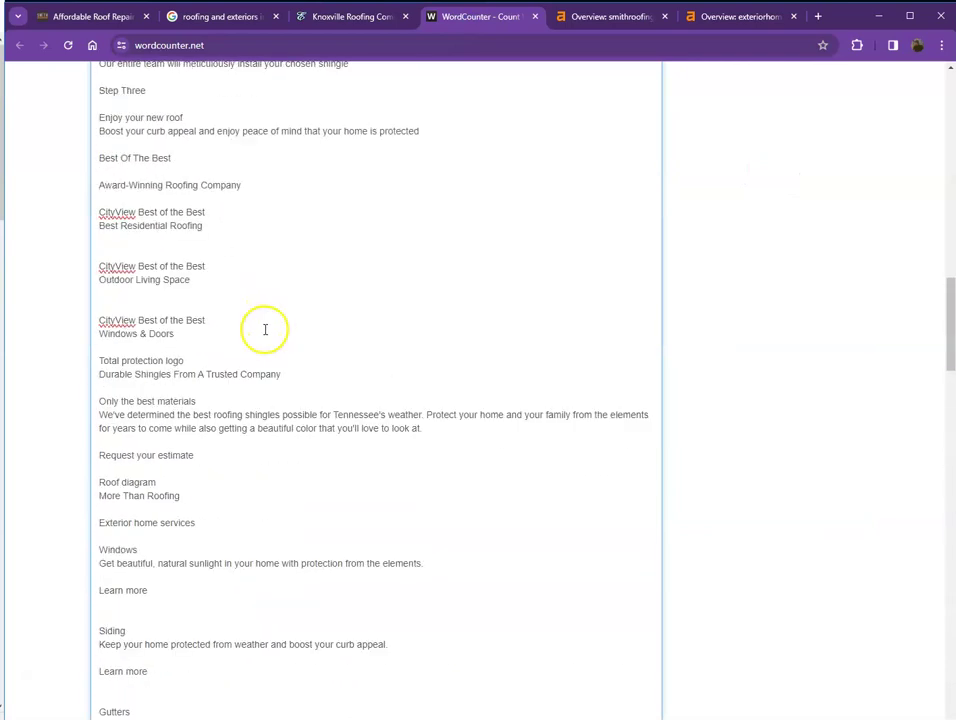
pyautogui.scroll(5, 259, 354)
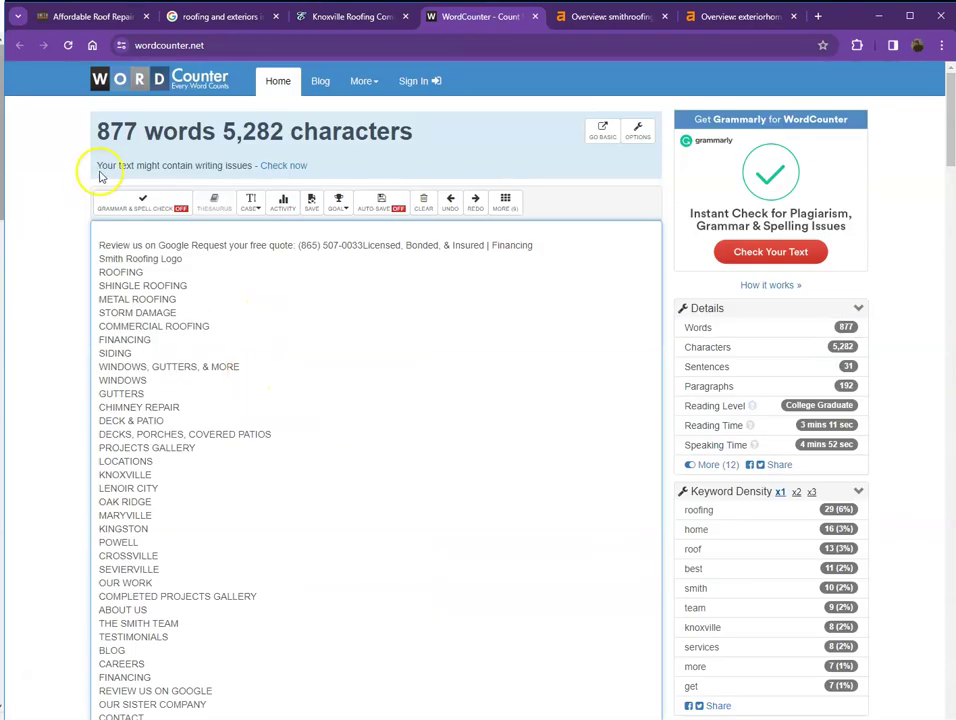
# Return to the Smith Roofing homepage and review its content, including the roofing process and award-winning company sections.
pyautogui.click(90, 17)
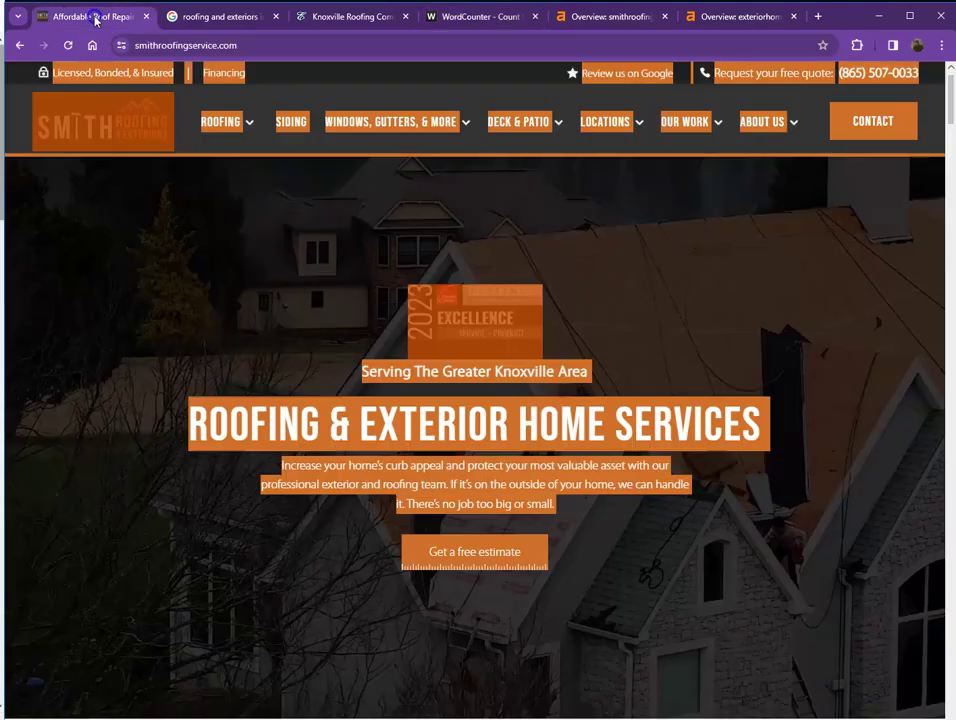
pyautogui.click(125, 264)
pyautogui.scroll(-10, 143, 303)
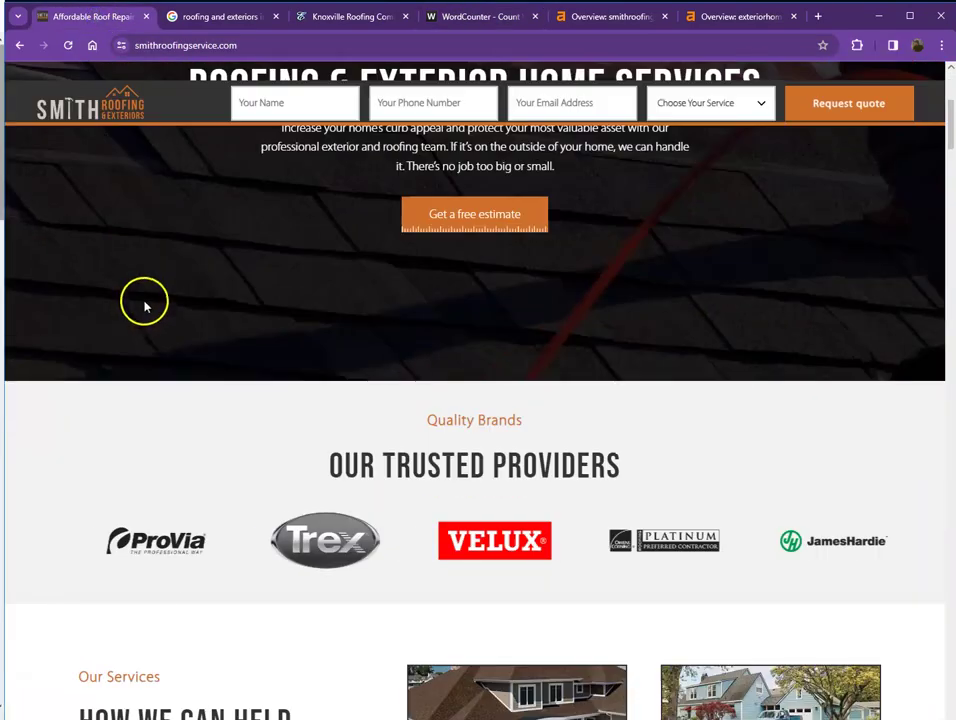
pyautogui.scroll(-8, 116, 335)
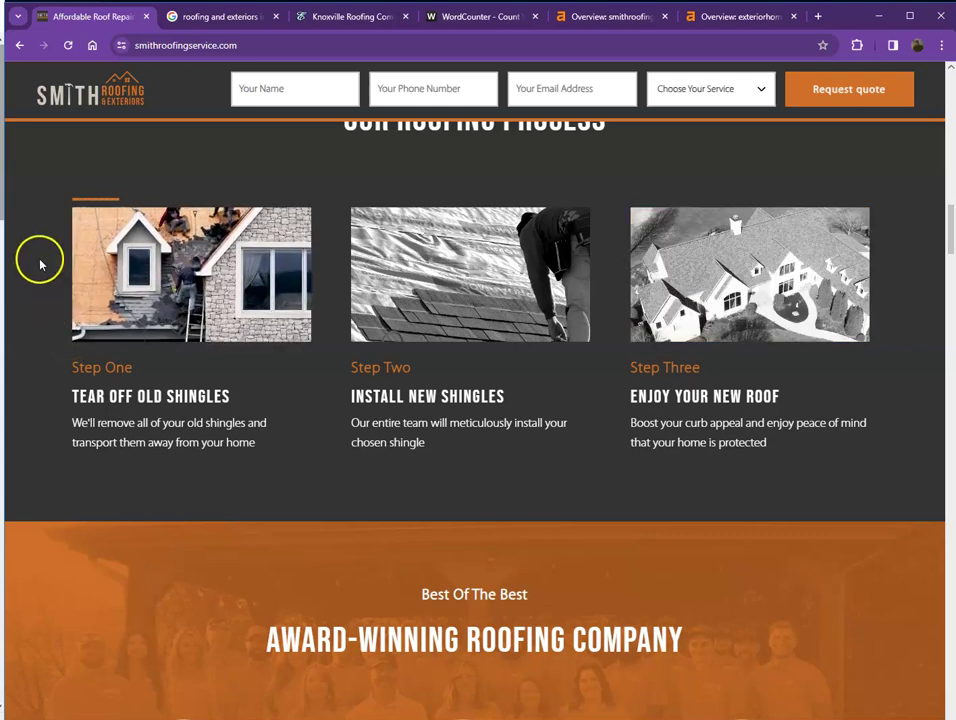
pyautogui.scroll(-2, 28, 288)
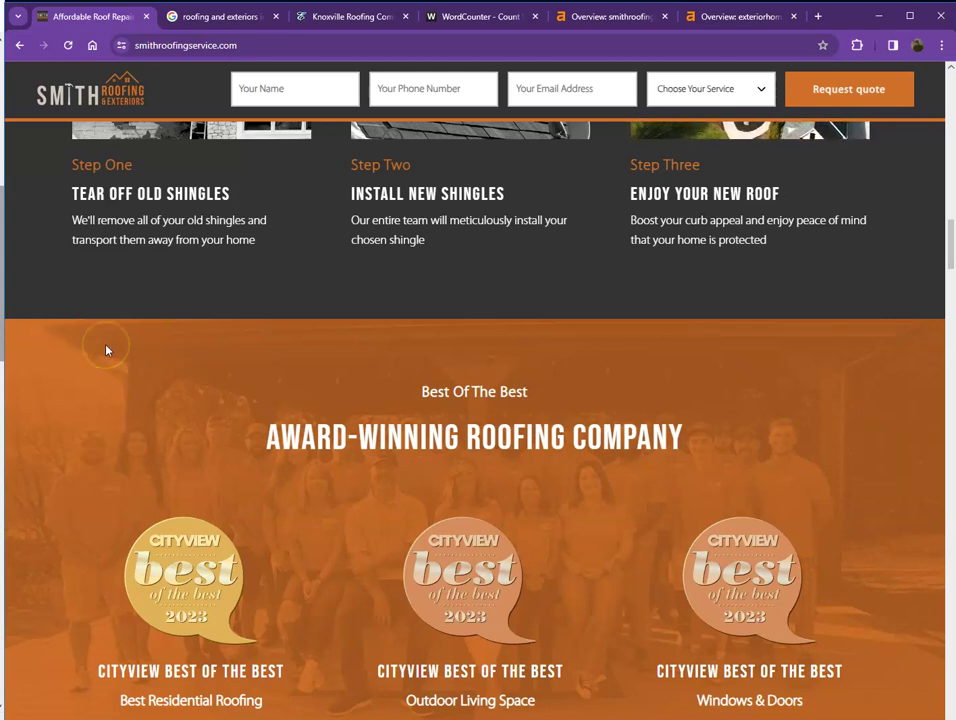
pyautogui.scroll(-3, 160, 346)
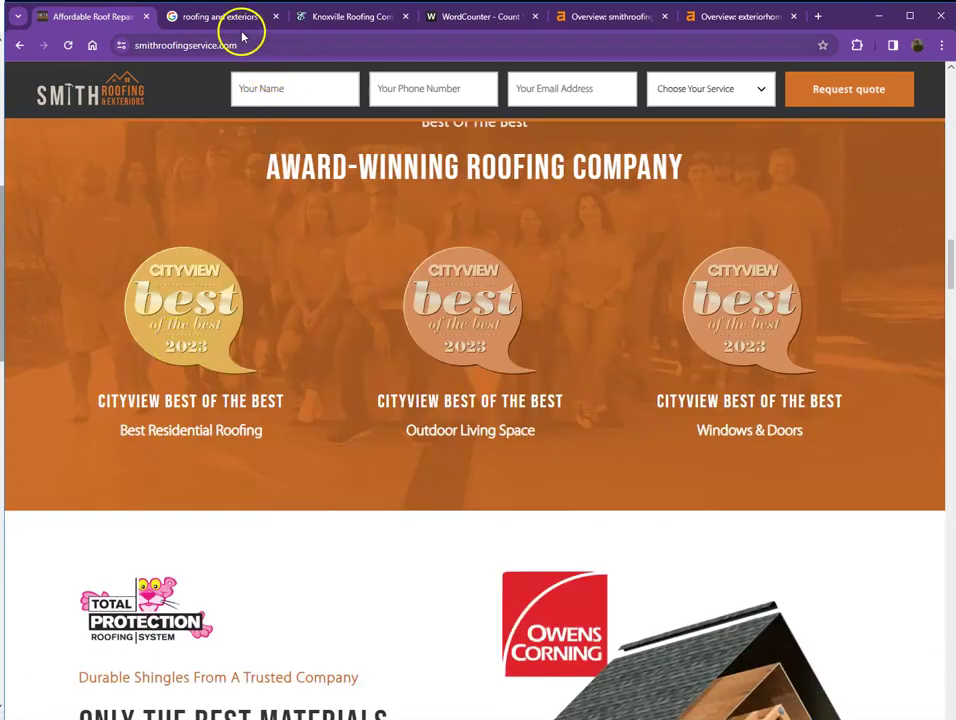
# Examine the Google results for "roofing and exteriors in Knoxville TN", covering sponsored ads, map business listings and organic results.
pyautogui.click(210, 17)
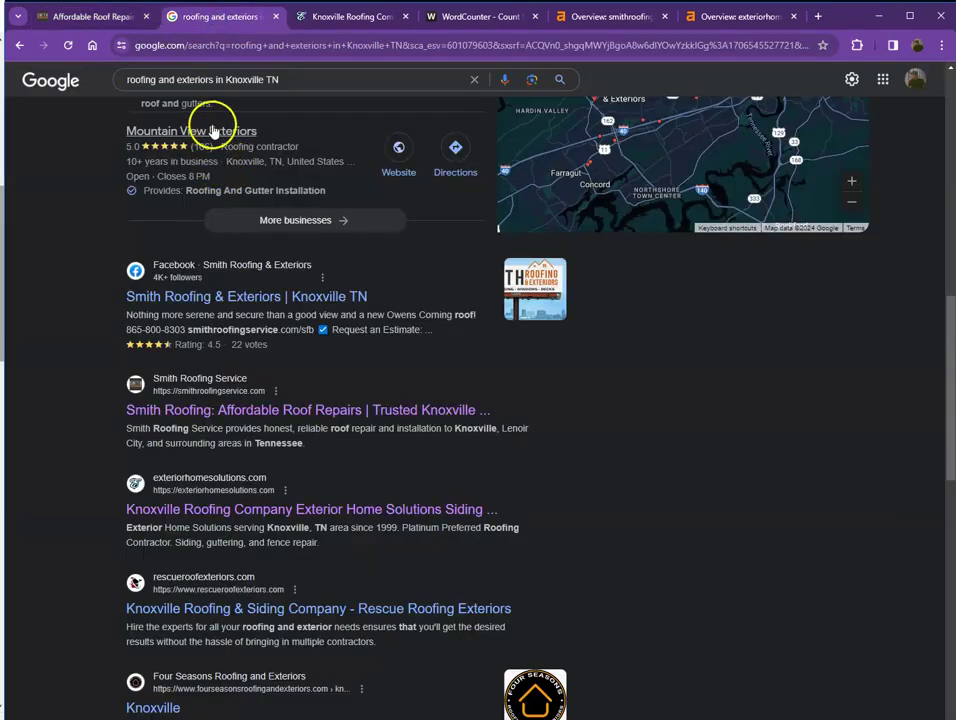
pyautogui.scroll(7, 250, 230)
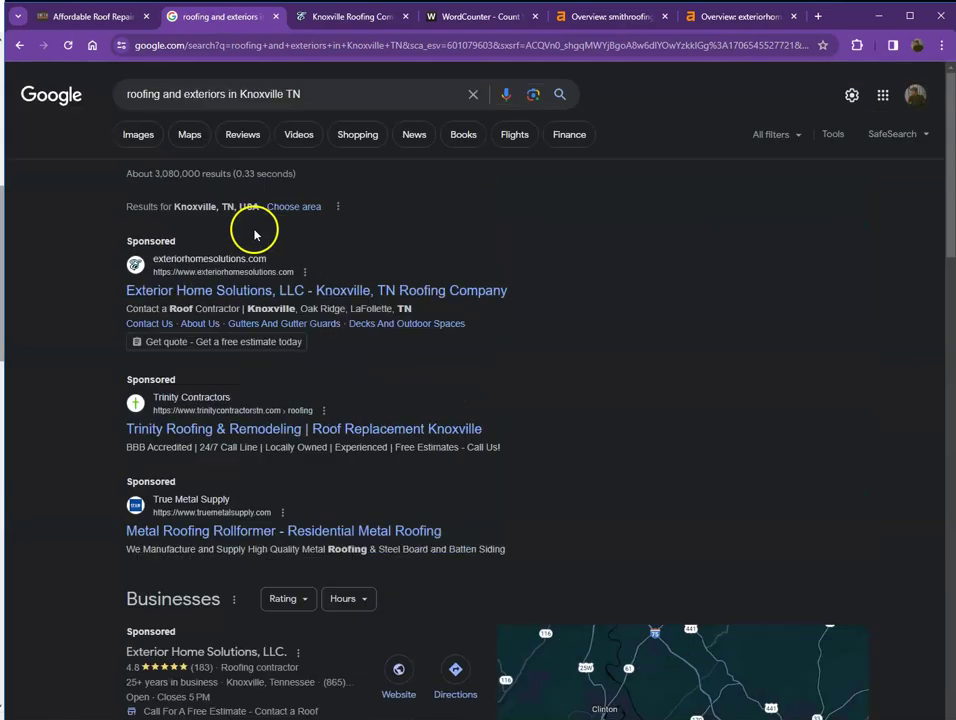
pyautogui.scroll(-2, 284, 348)
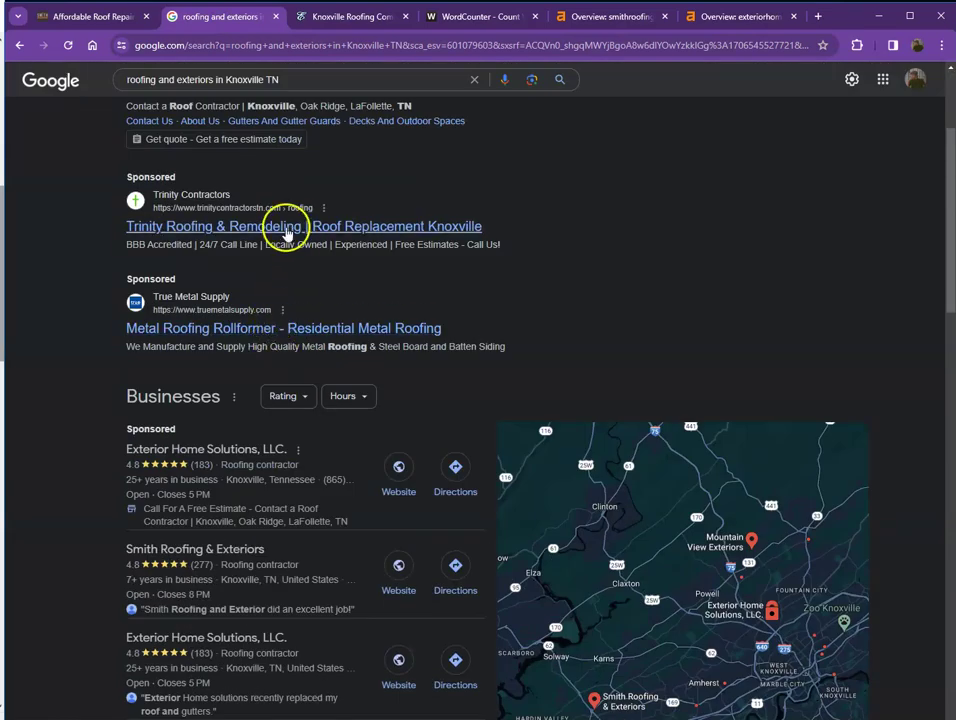
pyautogui.scroll(2, 305, 255)
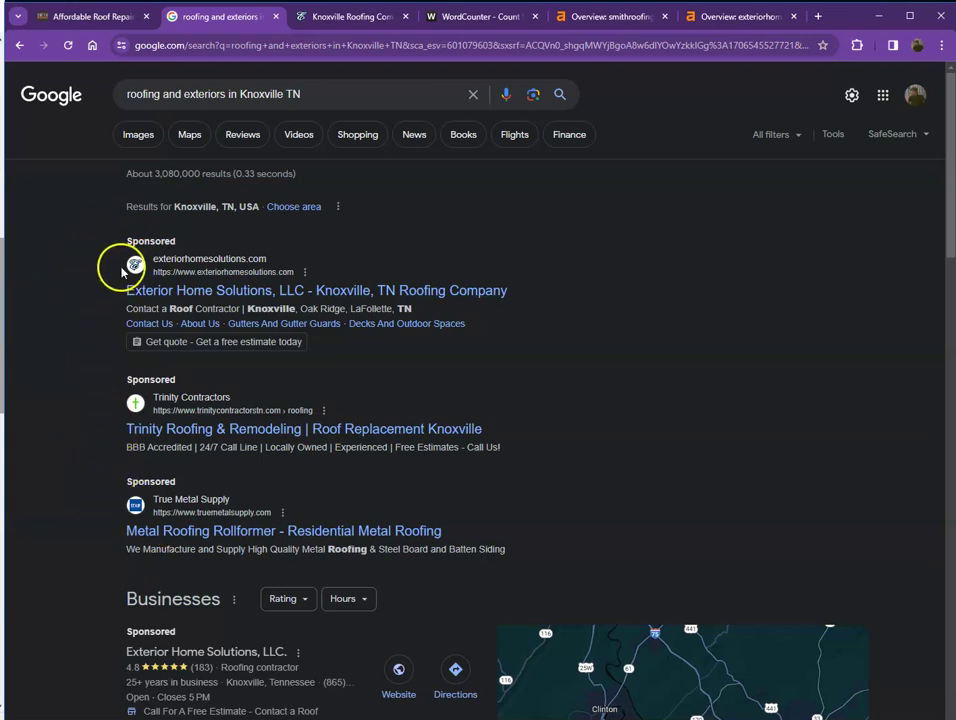
pyautogui.scroll(-5, 87, 540)
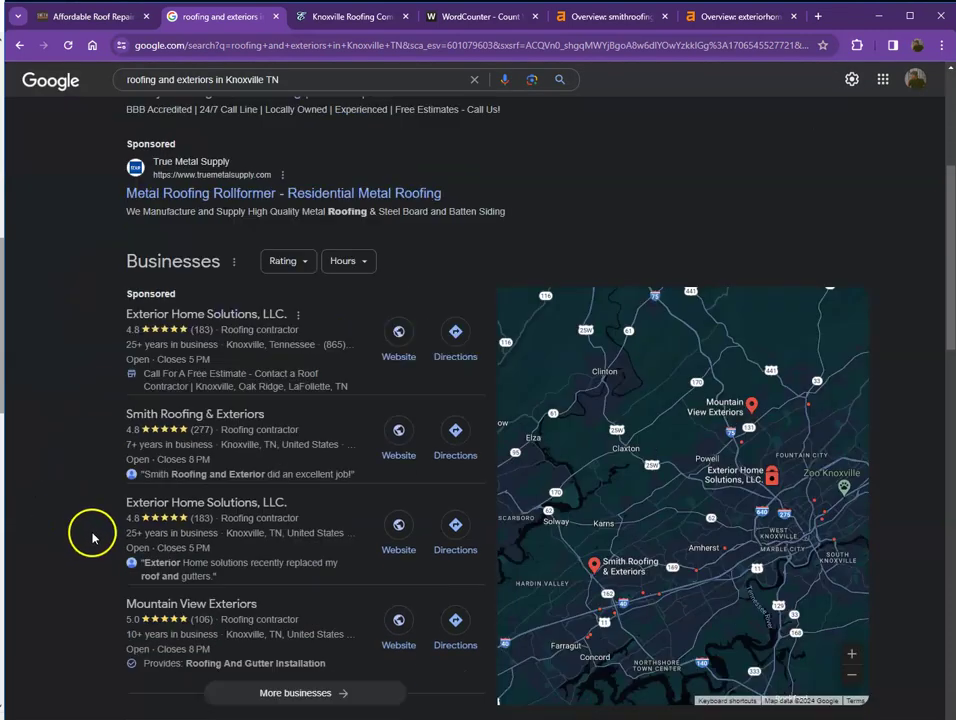
pyautogui.click(508, 476)
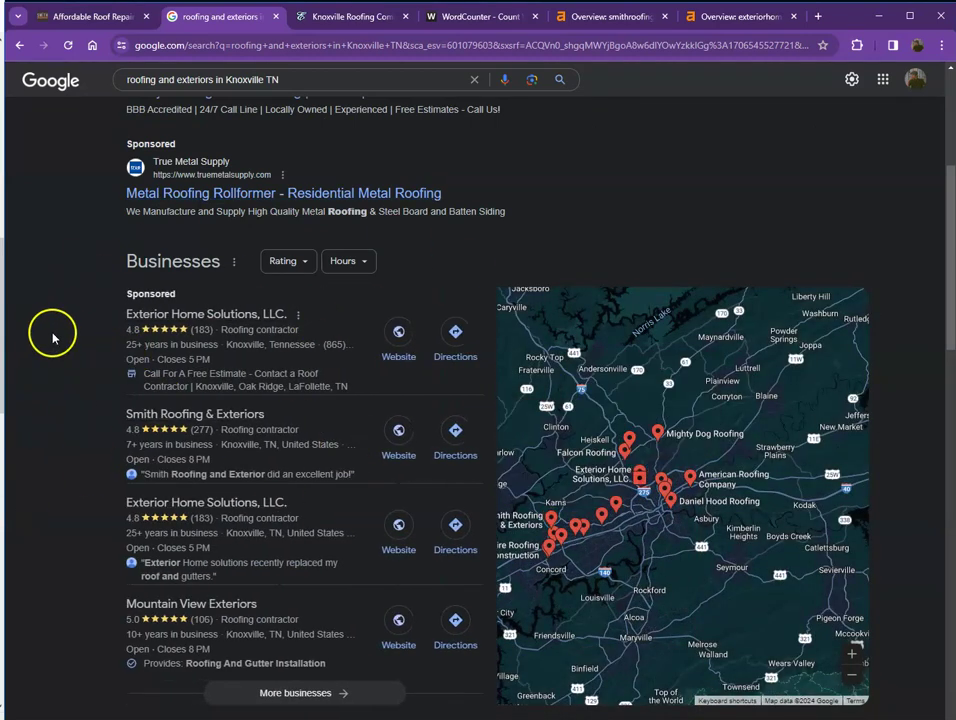
pyautogui.scroll(-1, 53, 338)
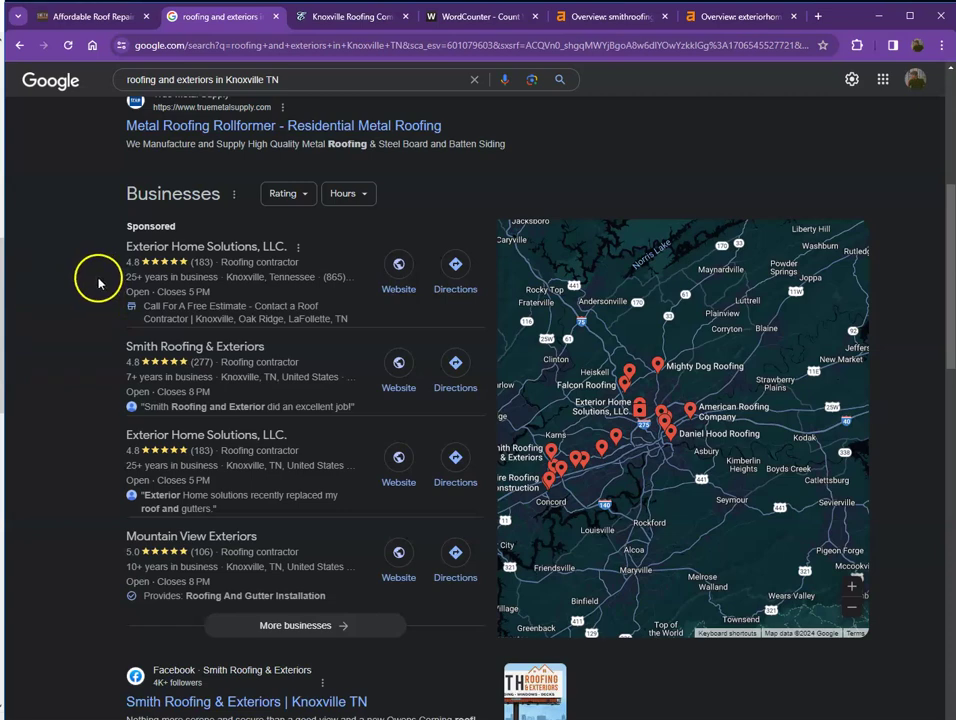
pyautogui.moveTo(130, 366)
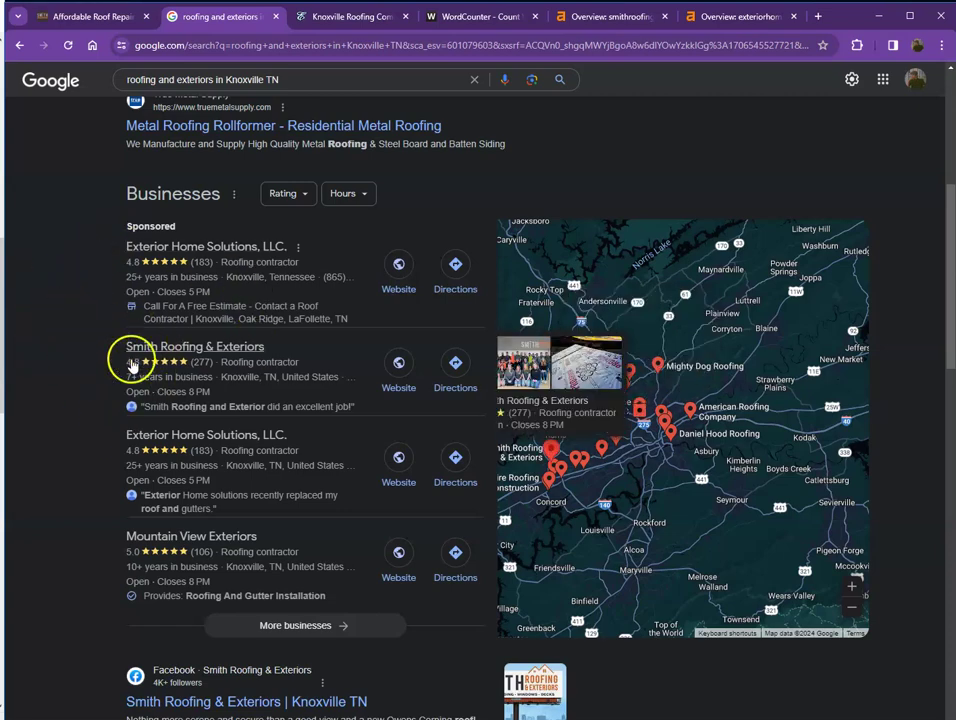
pyautogui.scroll(-5, 108, 366)
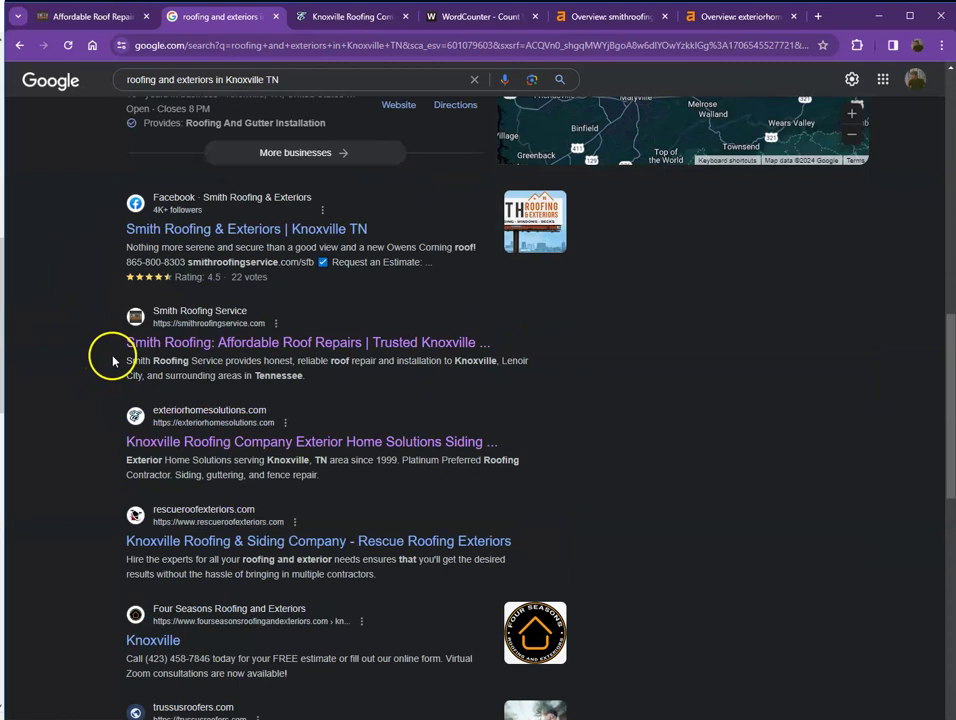
pyautogui.scroll(-1, 113, 361)
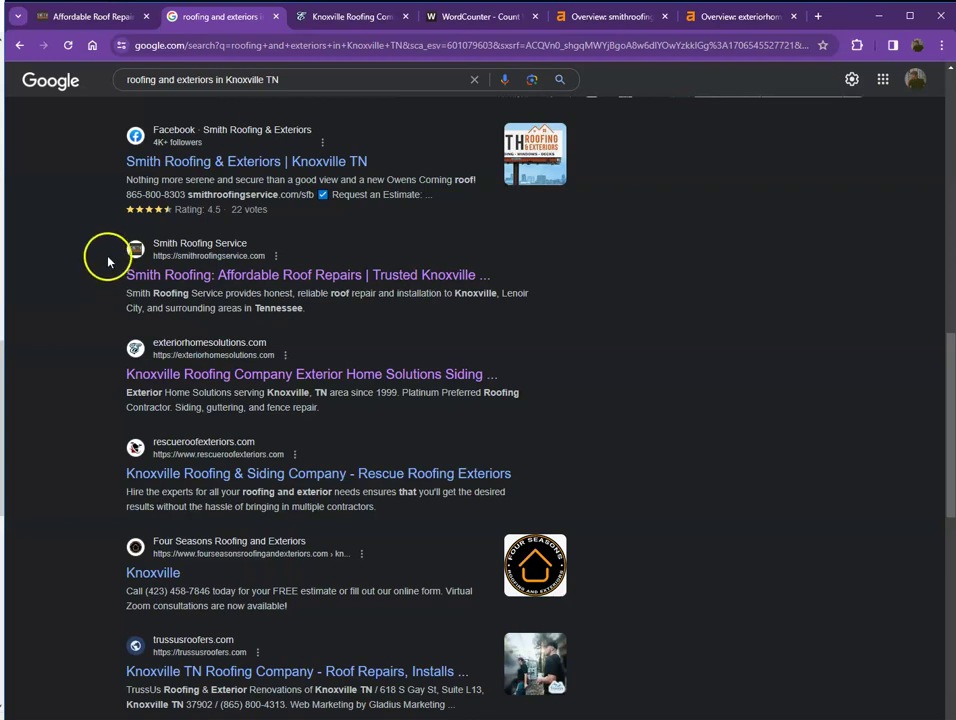
# Examine the Exterior Home Solutions homepage as the competing organic result and compare it with the Smith Roofing homepage.
pyautogui.moveTo(350, 28)
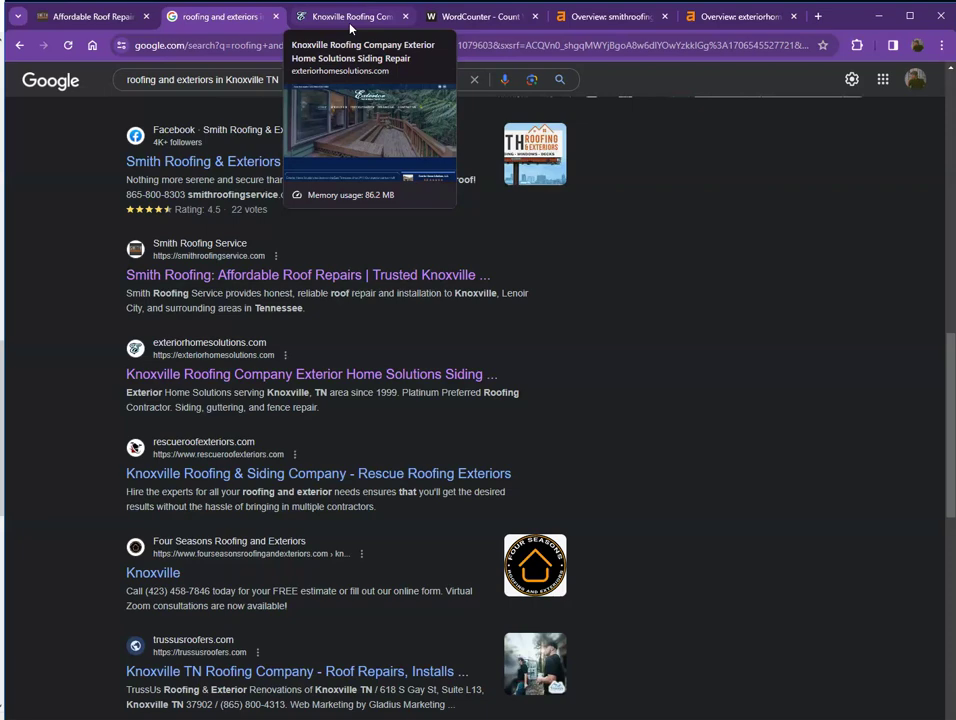
pyautogui.click(354, 26)
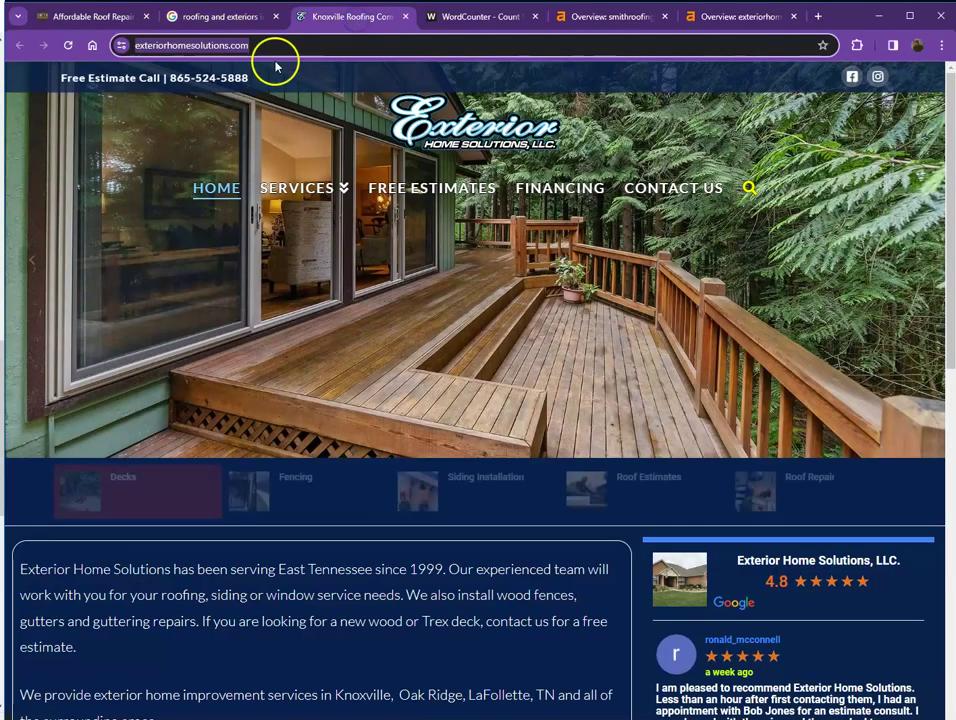
pyautogui.click(215, 17)
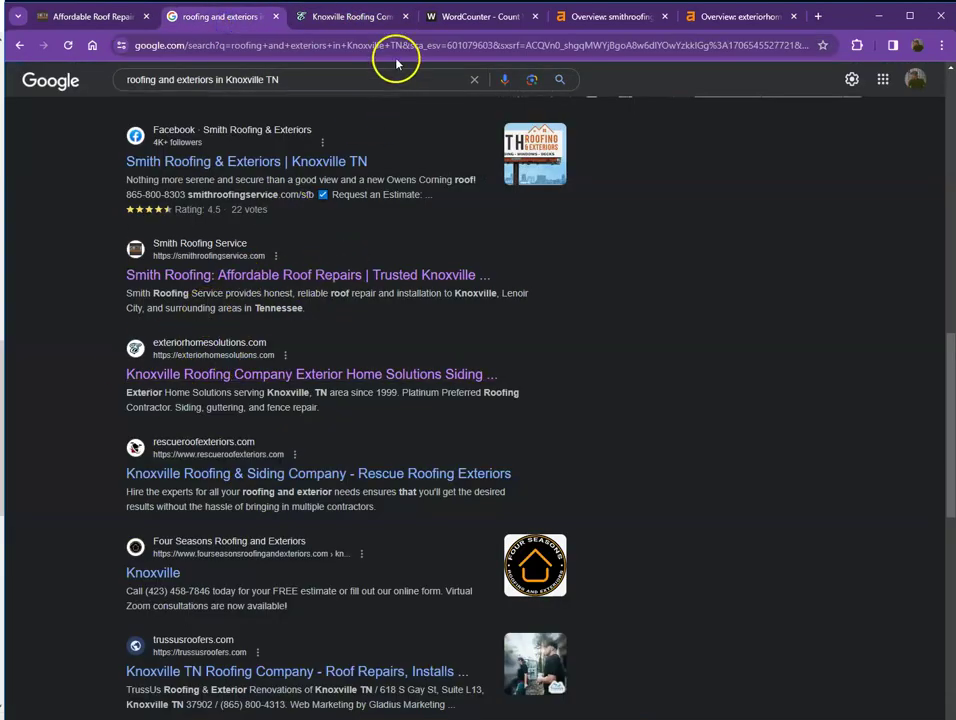
pyautogui.click(347, 18)
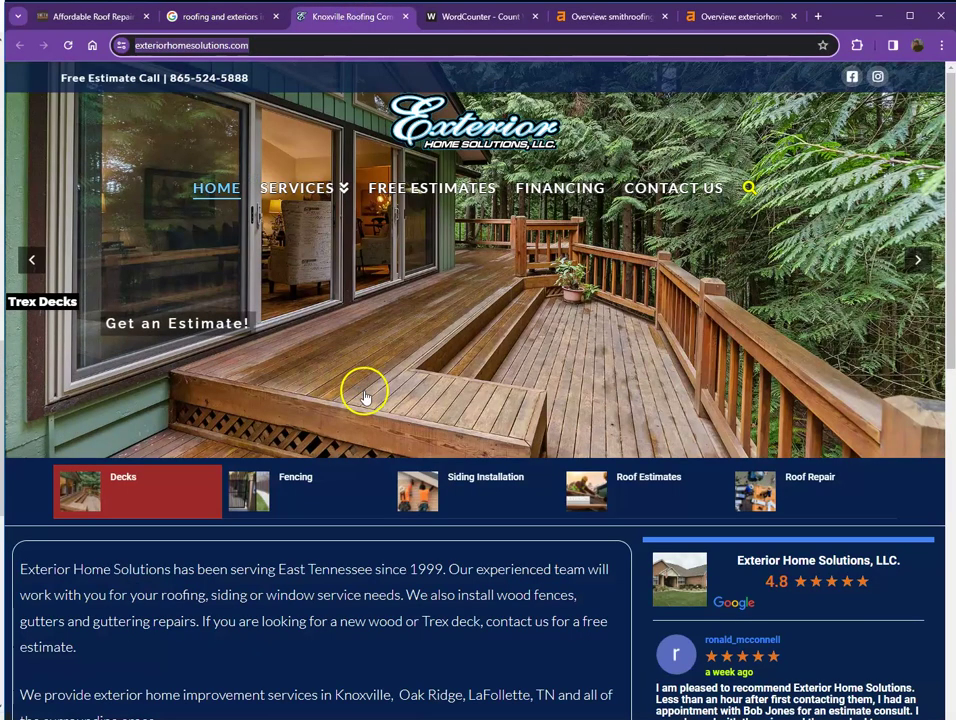
pyautogui.scroll(-8, 345, 375)
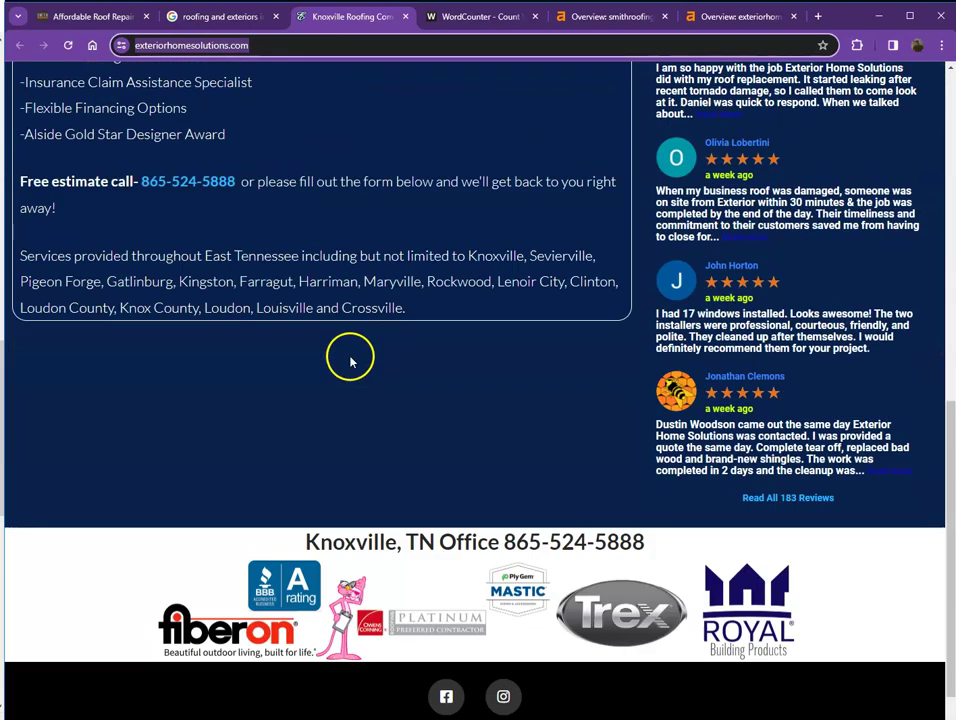
pyautogui.scroll(8, 365, 375)
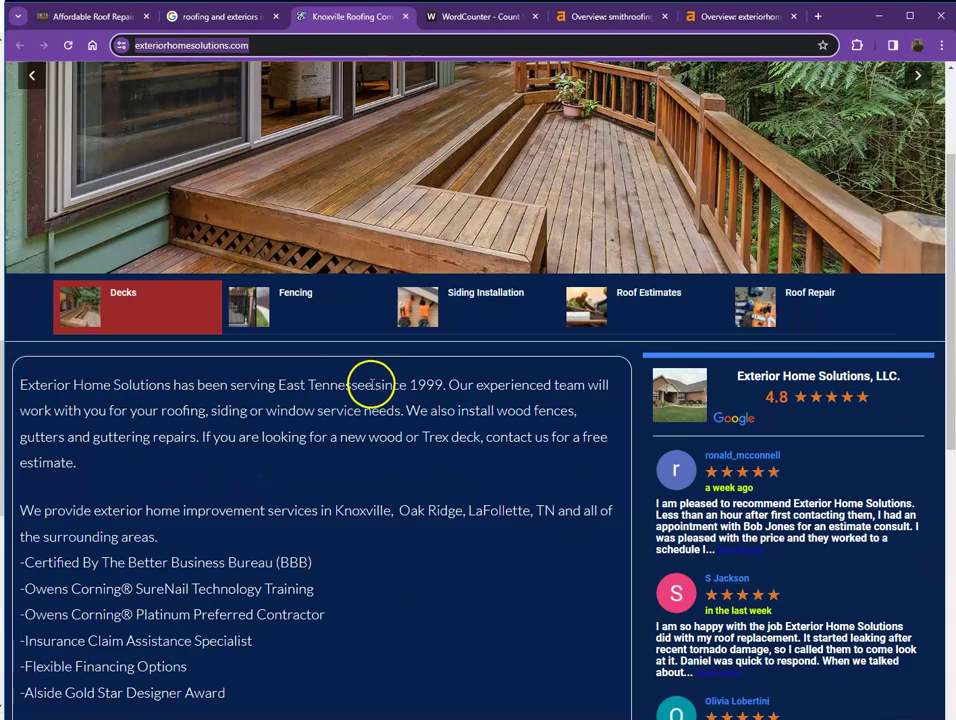
pyautogui.click(117, 12)
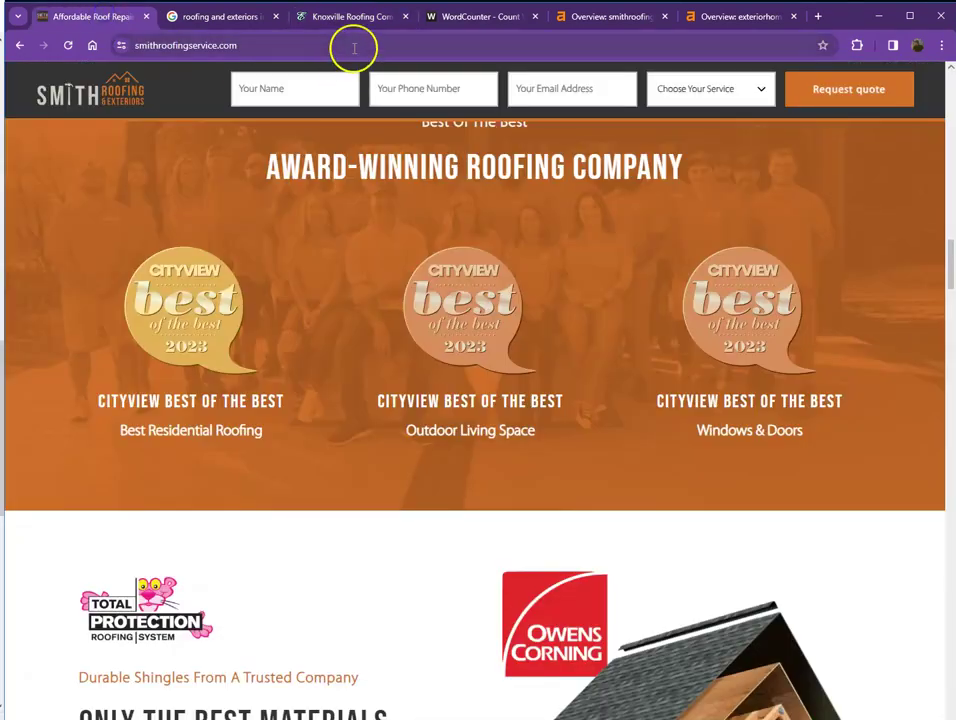
pyautogui.click(352, 17)
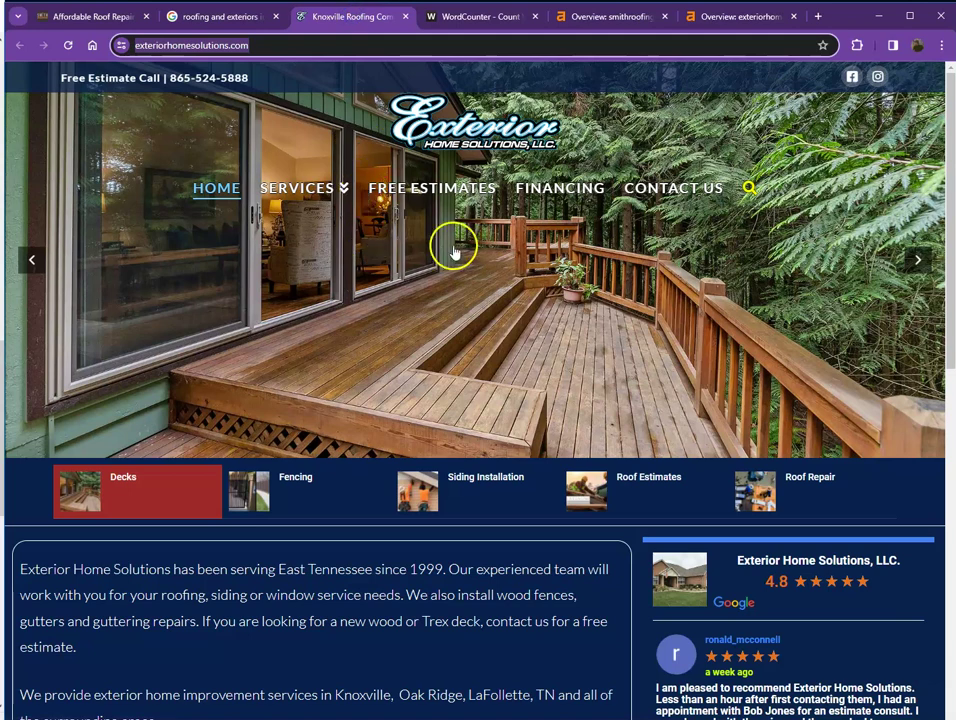
# Compare the Ahrefs overviews of smithroofingservice.com and exteriorhomesolutions.com, covering domain rating, URL rating, backlinks, referring domains, organic keywords and traffic.
pyautogui.click(597, 17)
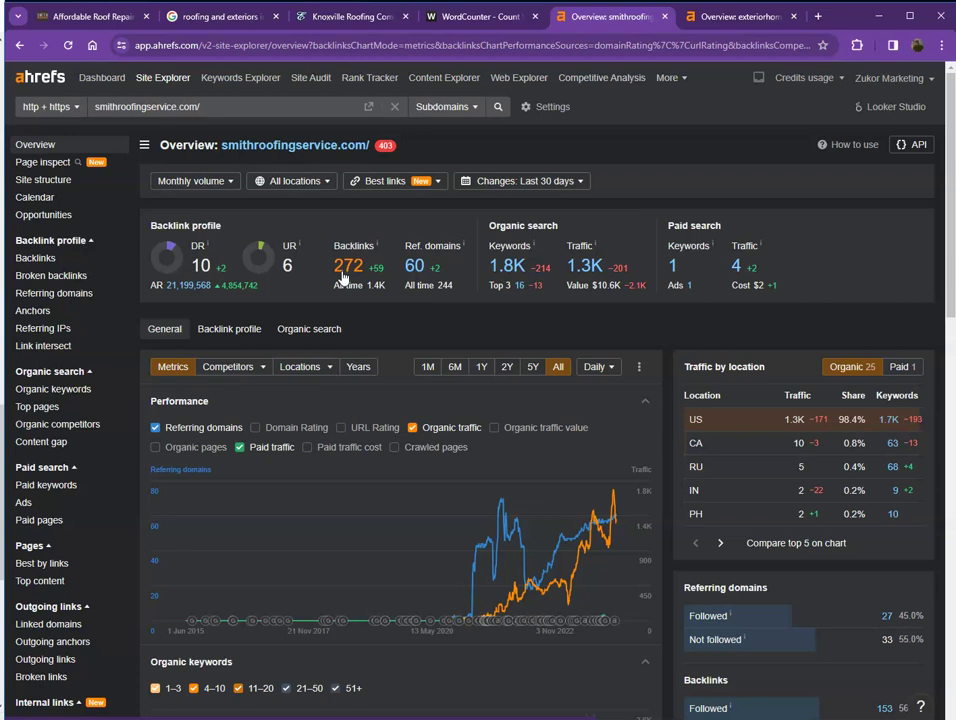
pyautogui.click(723, 19)
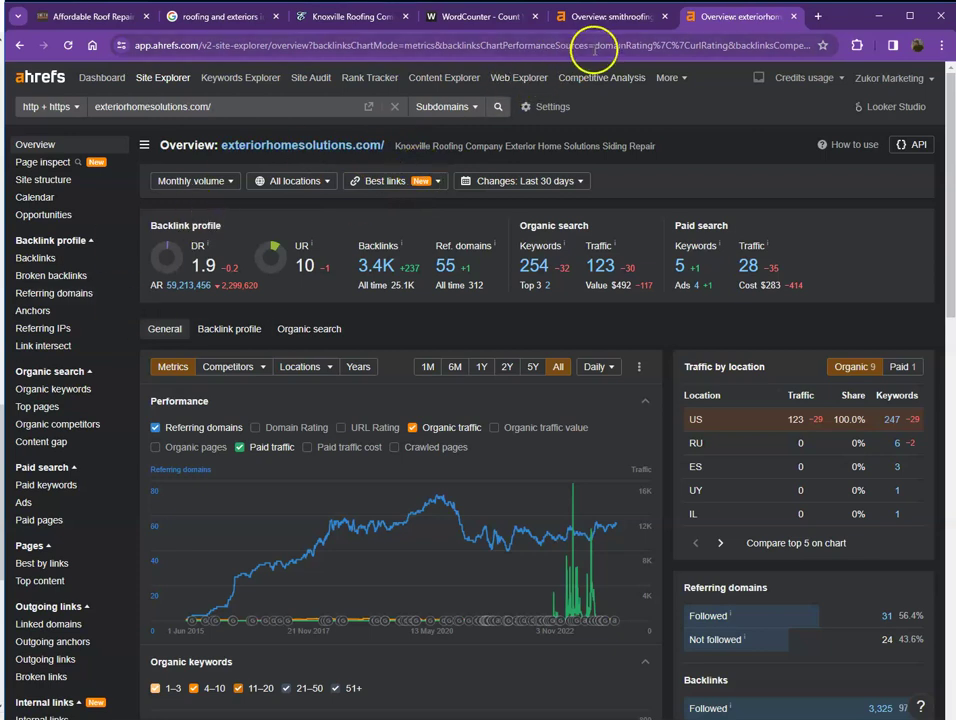
pyautogui.click(565, 17)
pyautogui.click(713, 22)
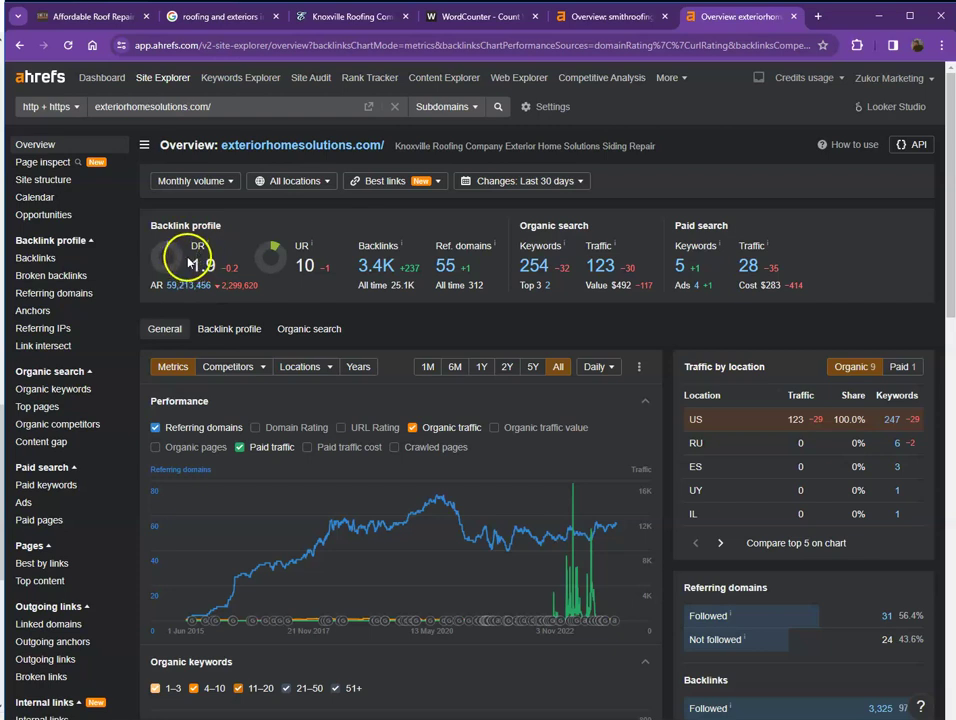
pyautogui.click(601, 17)
pyautogui.click(736, 19)
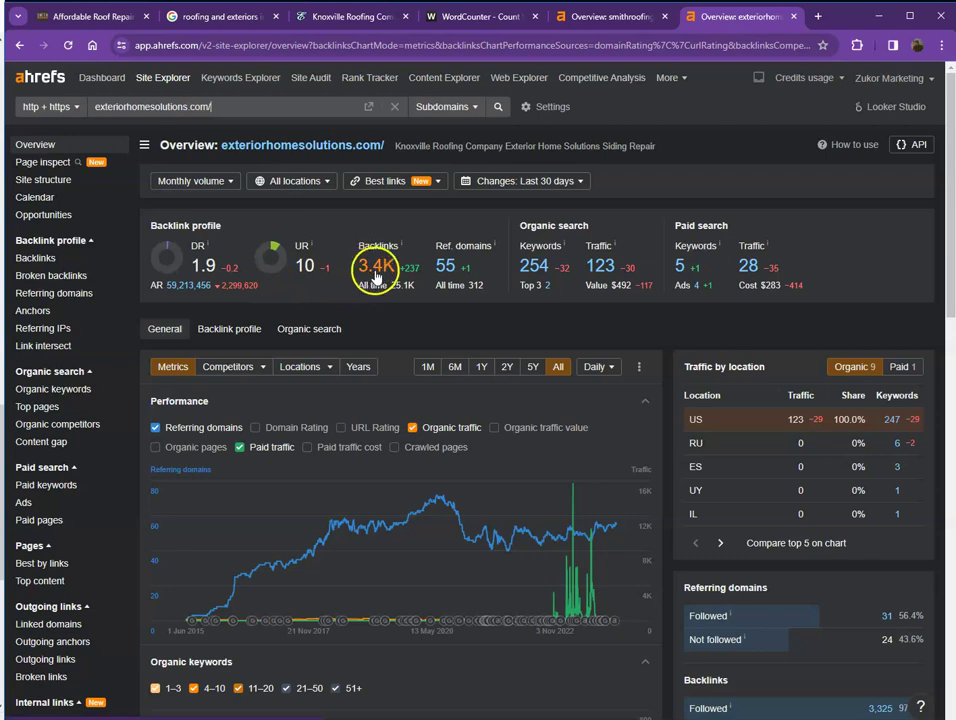
pyautogui.click(612, 17)
pyautogui.click(700, 17)
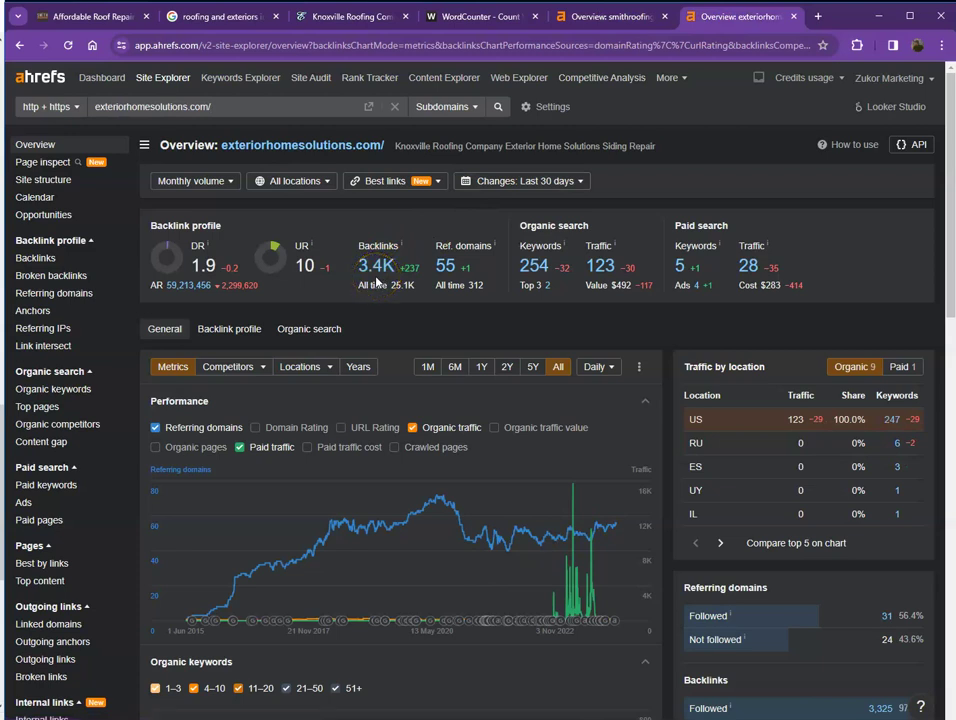
pyautogui.click(610, 17)
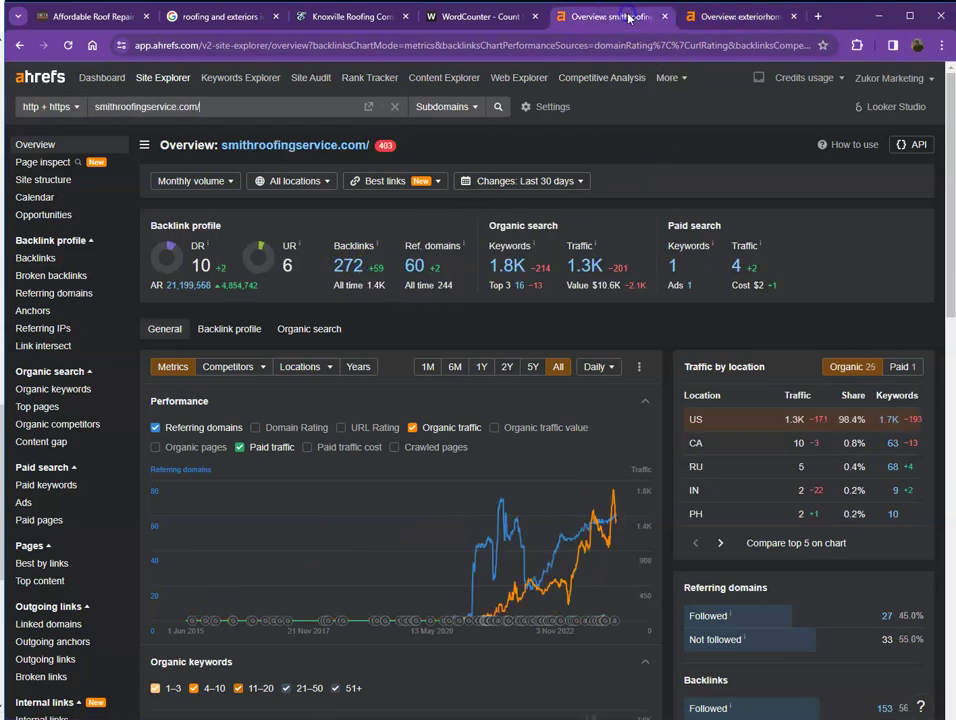
pyautogui.click(694, 17)
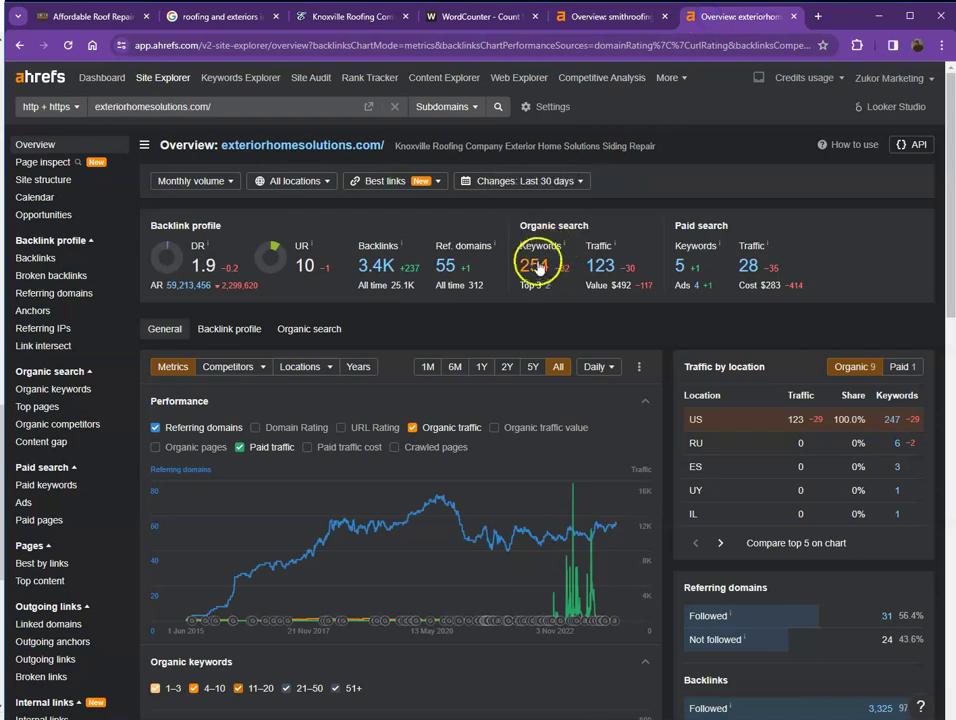
pyautogui.click(610, 17)
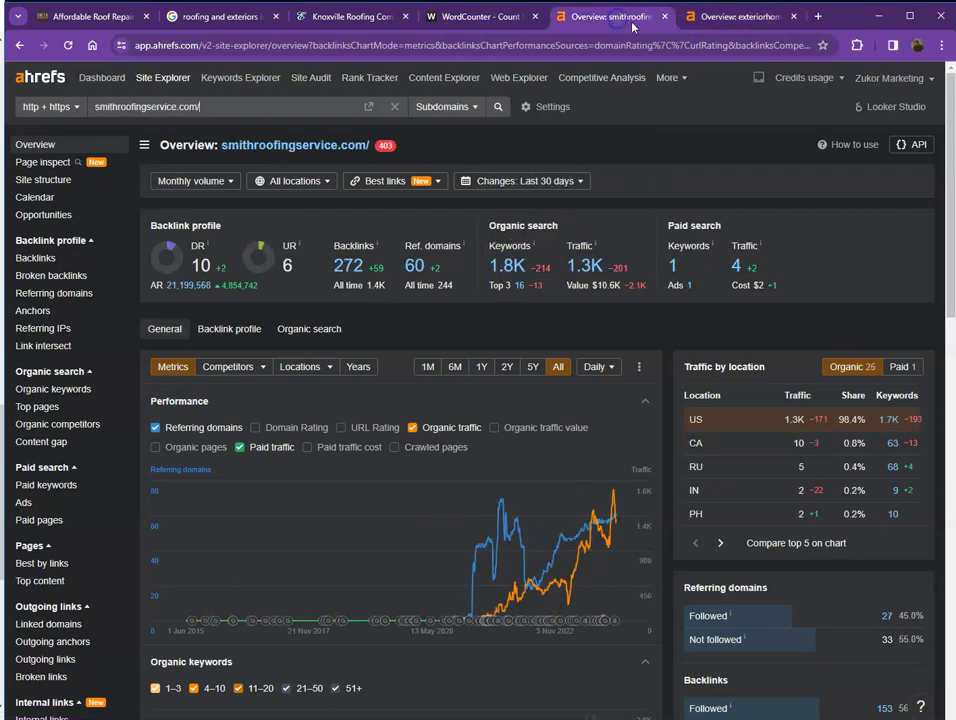
pyautogui.click(720, 17)
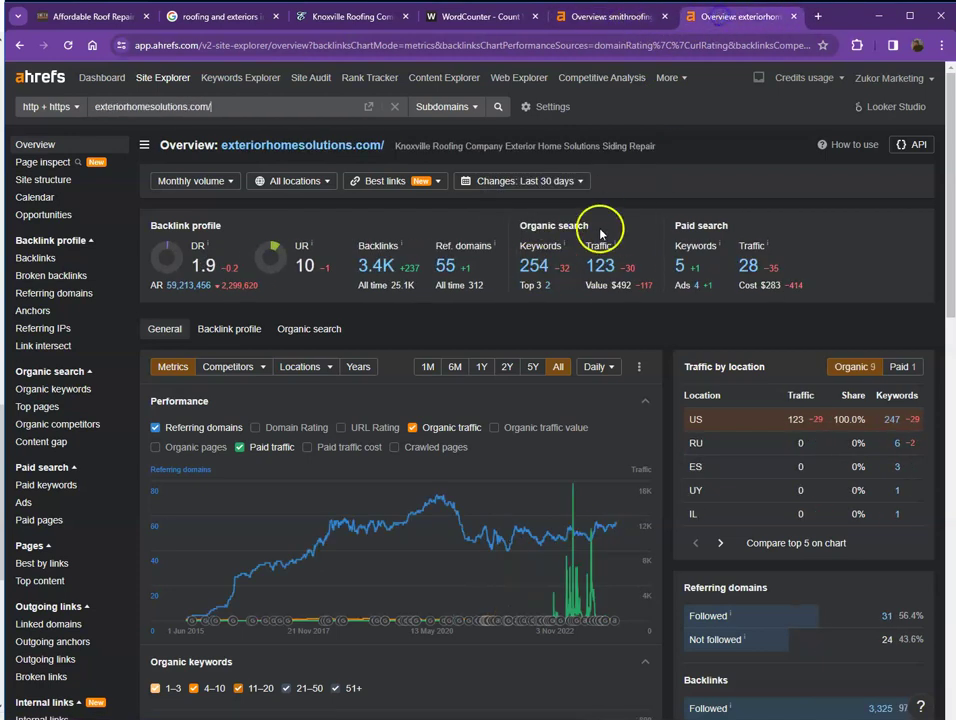
# Open the referring domains report for exteriorhomesolutions.com in a separate tab and examine the linking sites.
pyautogui.rightClick(446, 268)
pyautogui.click(472, 401)
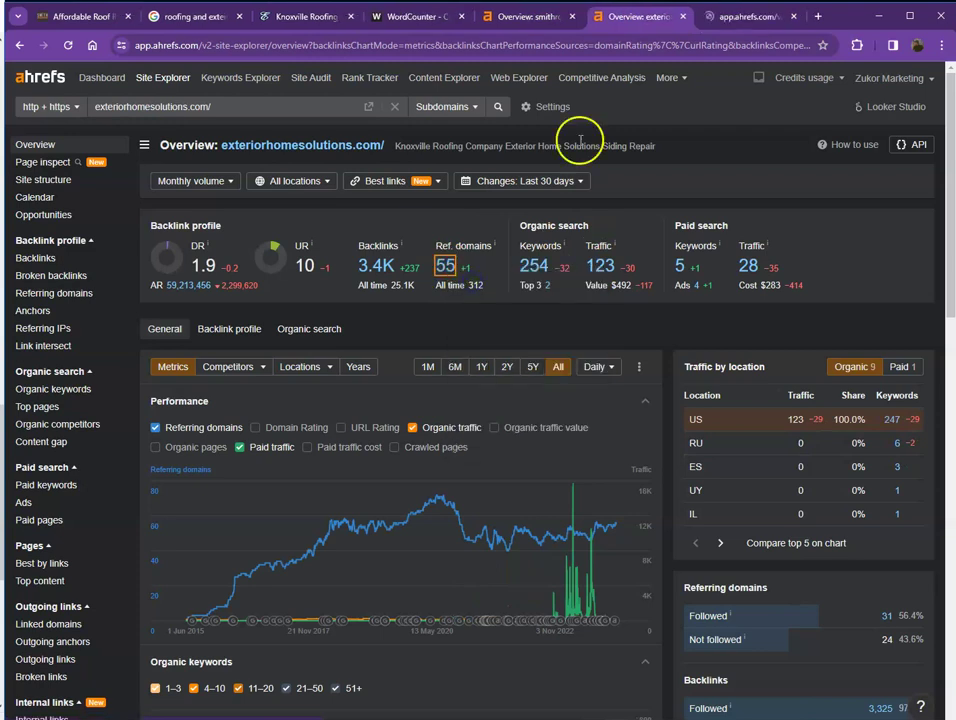
pyautogui.click(745, 16)
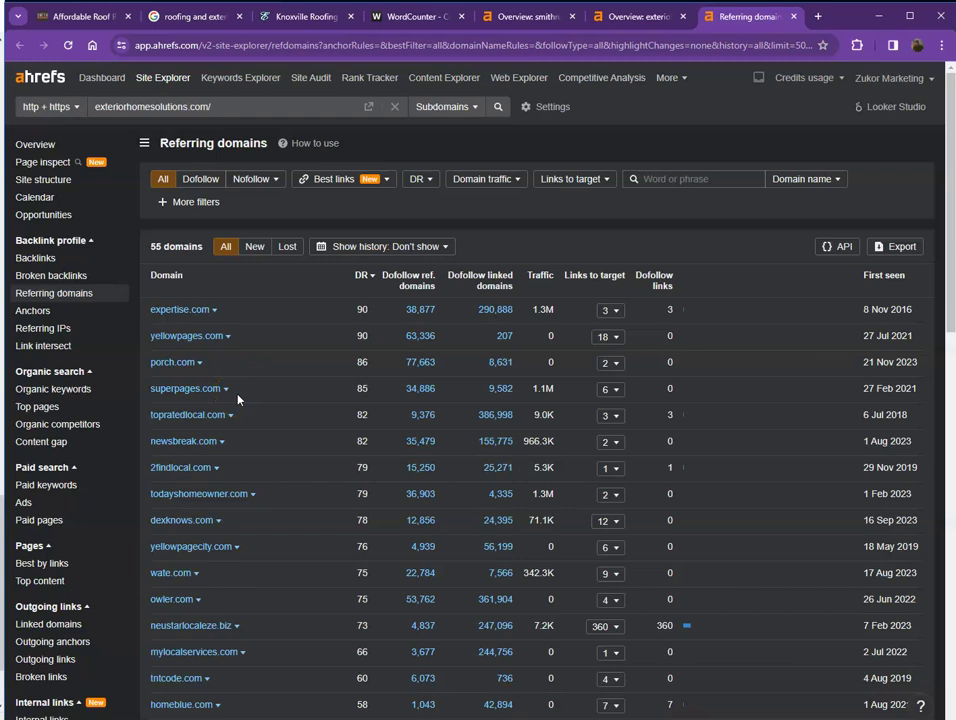
pyautogui.scroll(-2, 237, 397)
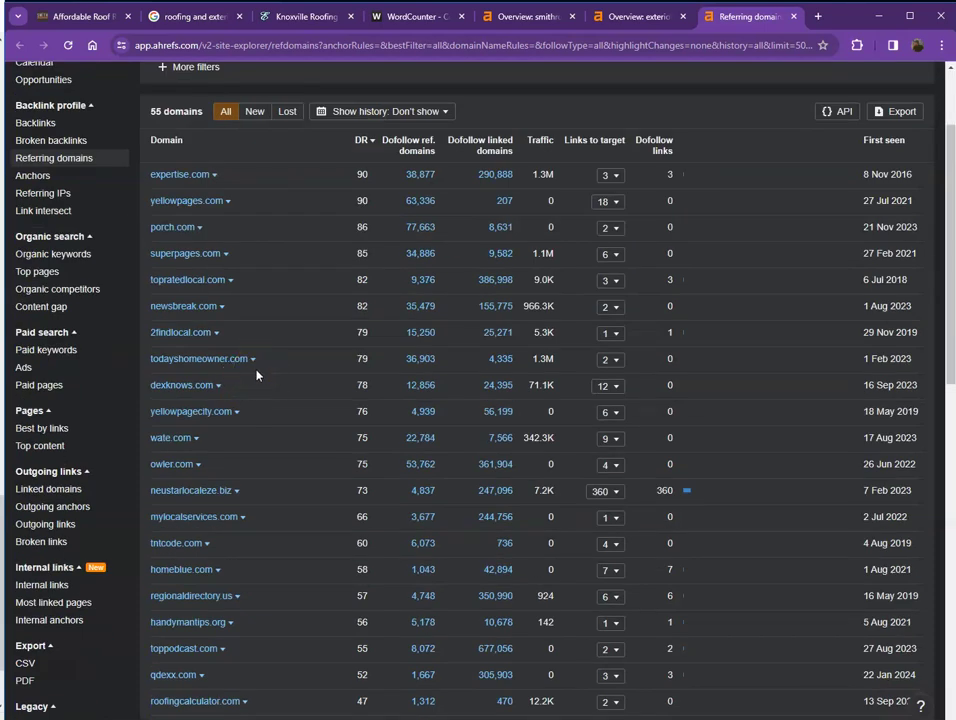
# Compare the two Ahrefs overviews again, weighing both sites' backlink profiles, and revisit the Smith Roofing homepage.
pyautogui.click(640, 17)
pyautogui.click(532, 17)
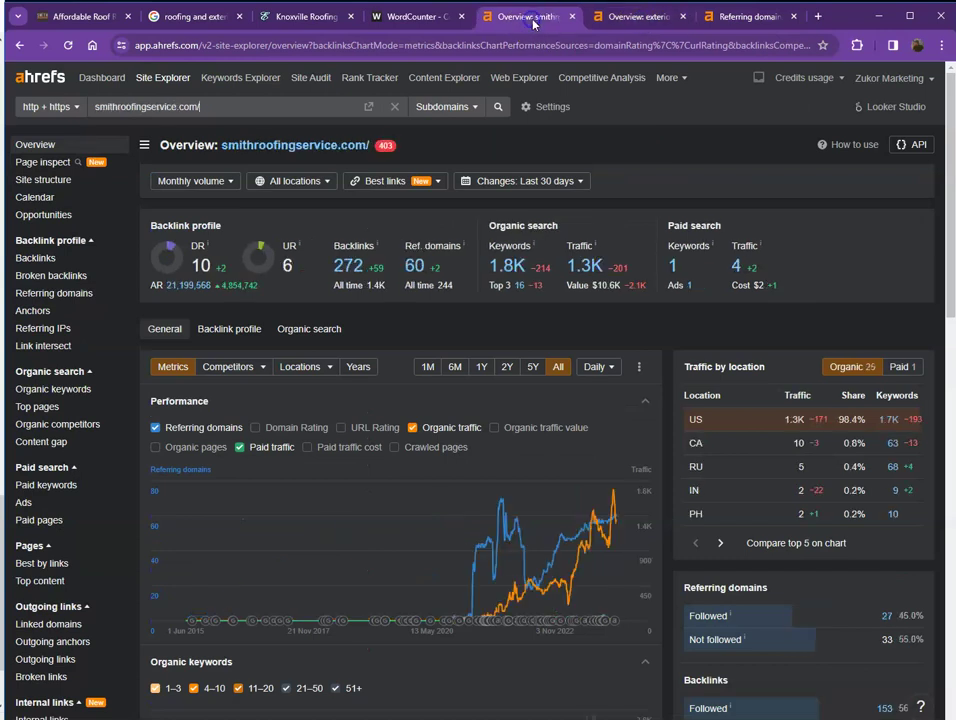
pyautogui.click(640, 17)
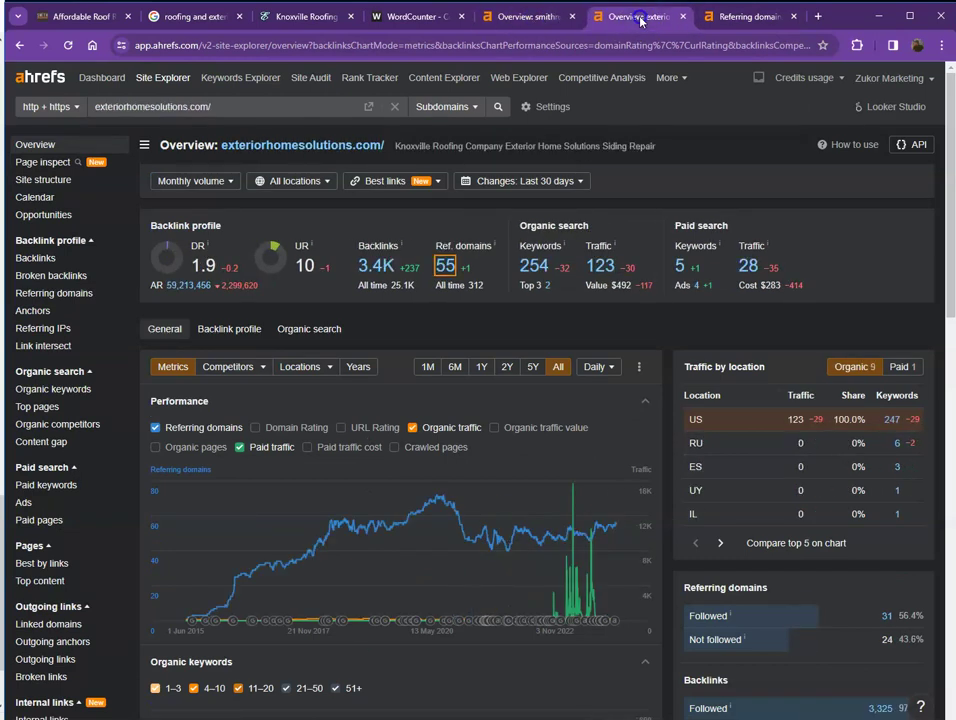
pyautogui.click(526, 17)
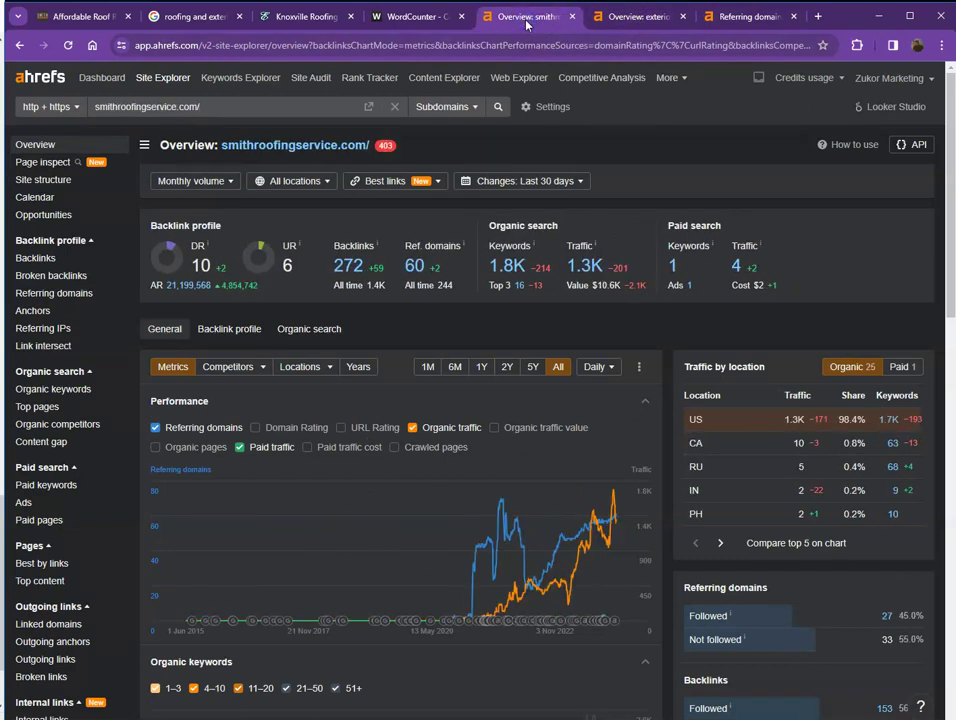
pyautogui.click(636, 20)
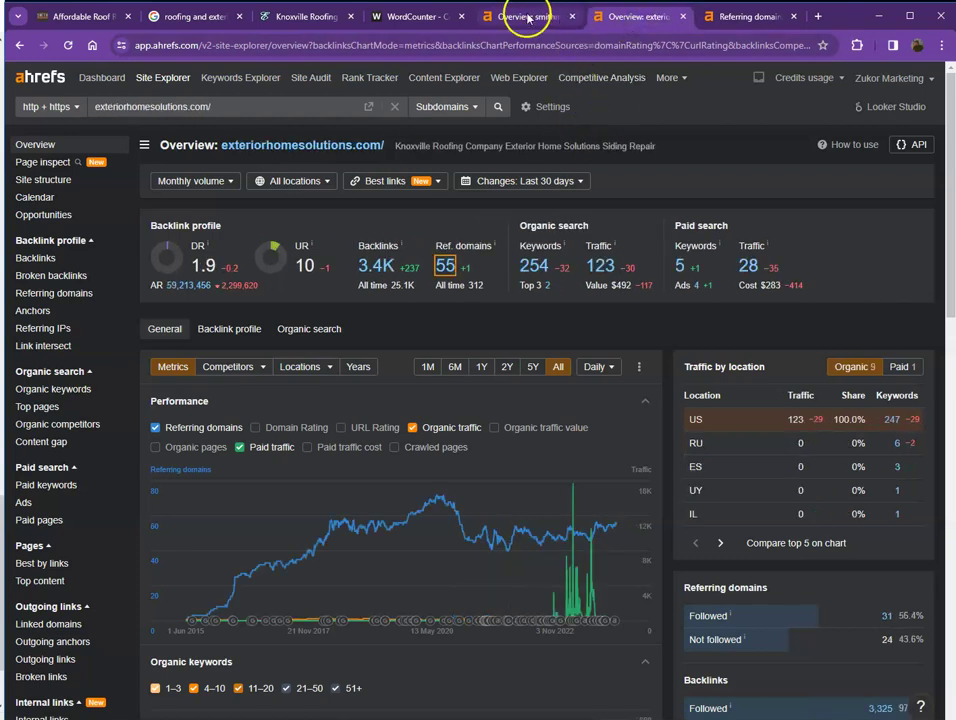
pyautogui.click(57, 19)
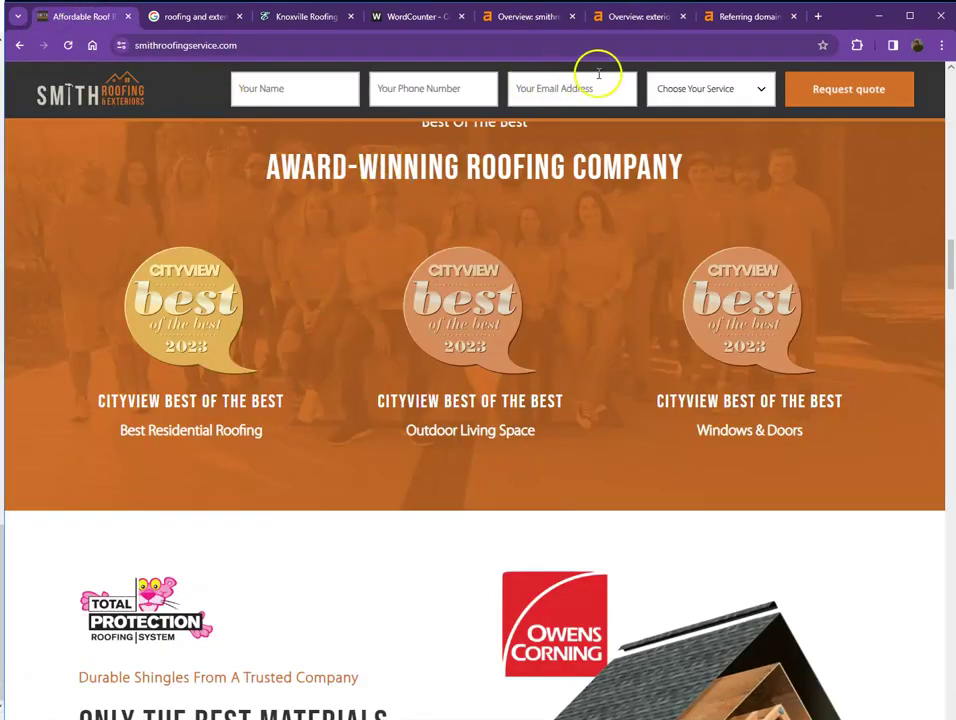
# Open the organic keywords report for exteriorhomesolutions.com in a separate tab and examine the keywords' search volumes, traffic and ranking positions.
pyautogui.click(634, 17)
pyautogui.rightClick(535, 266)
pyautogui.click(566, 274)
pyautogui.click(752, 17)
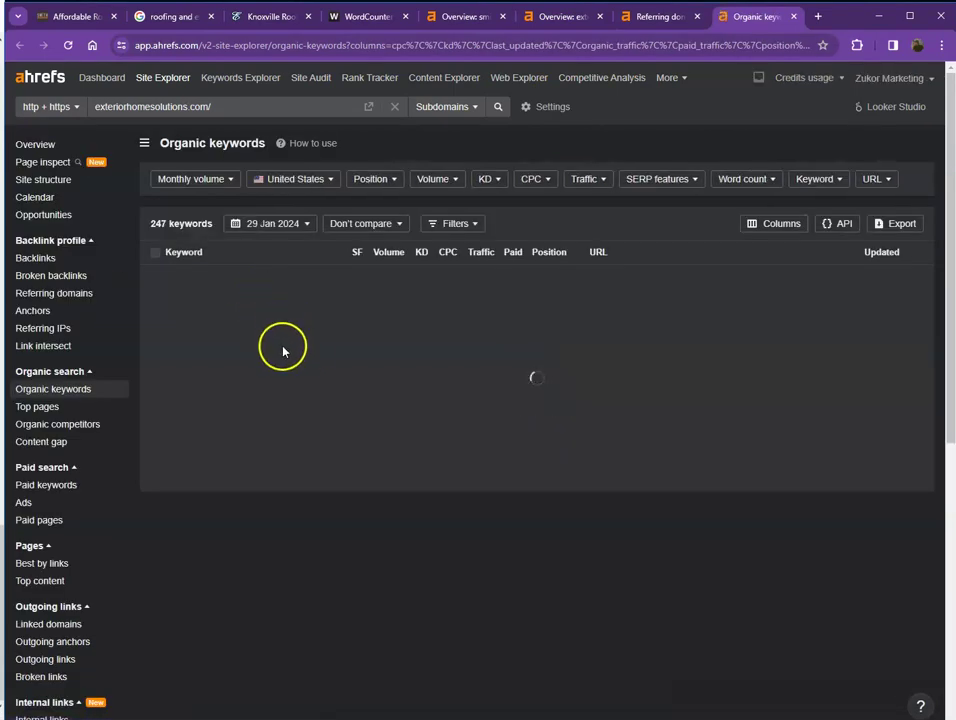
pyautogui.scroll(-2, 335, 330)
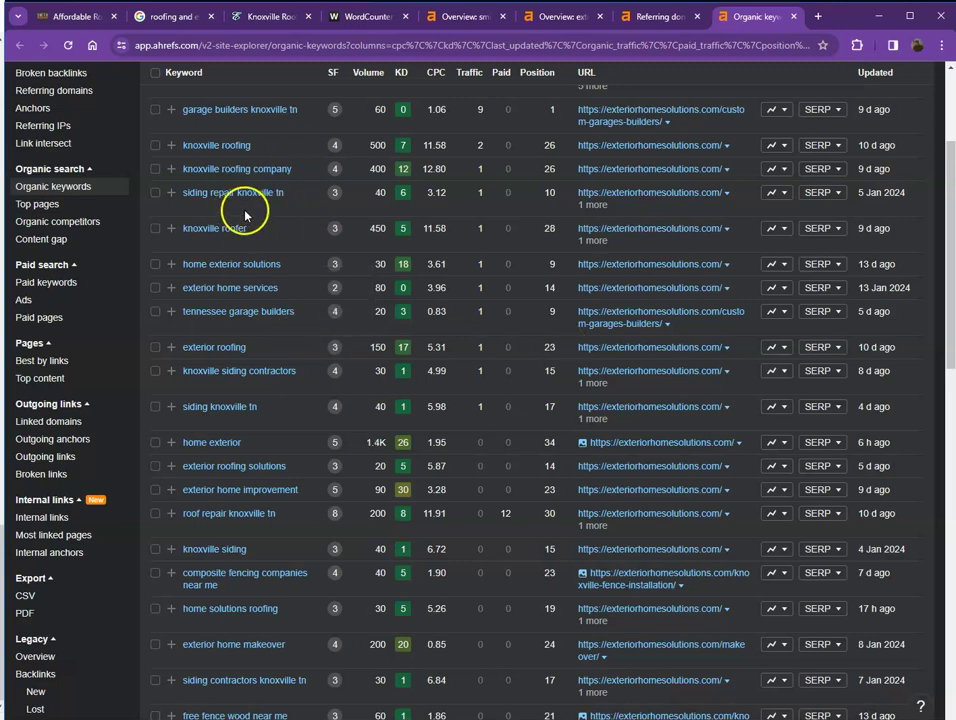
pyautogui.scroll(1, 245, 214)
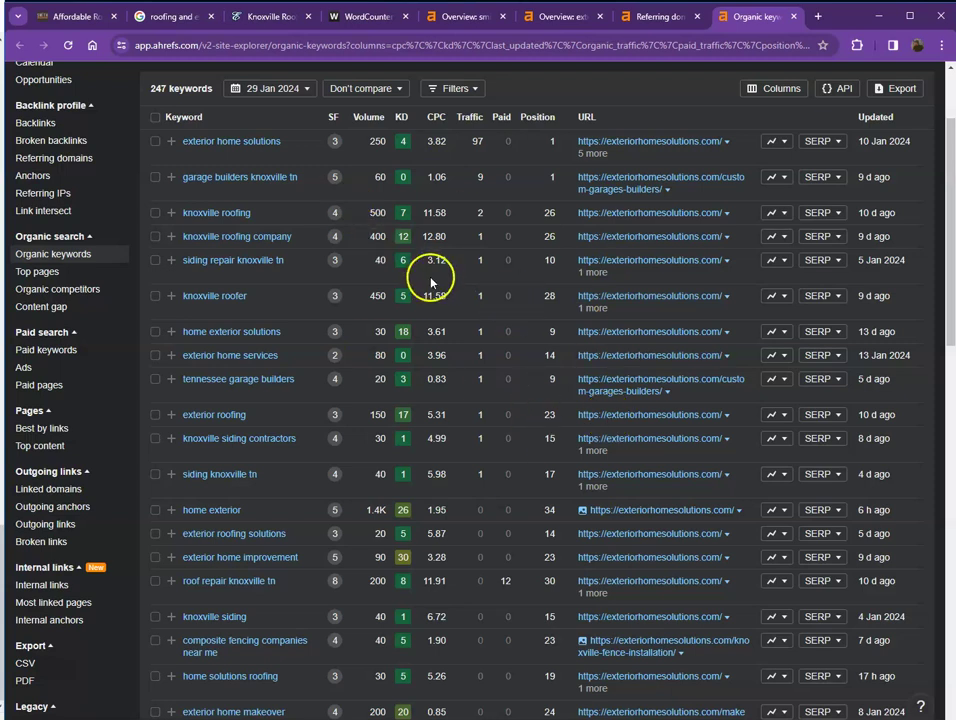
pyautogui.scroll(-6, 373, 356)
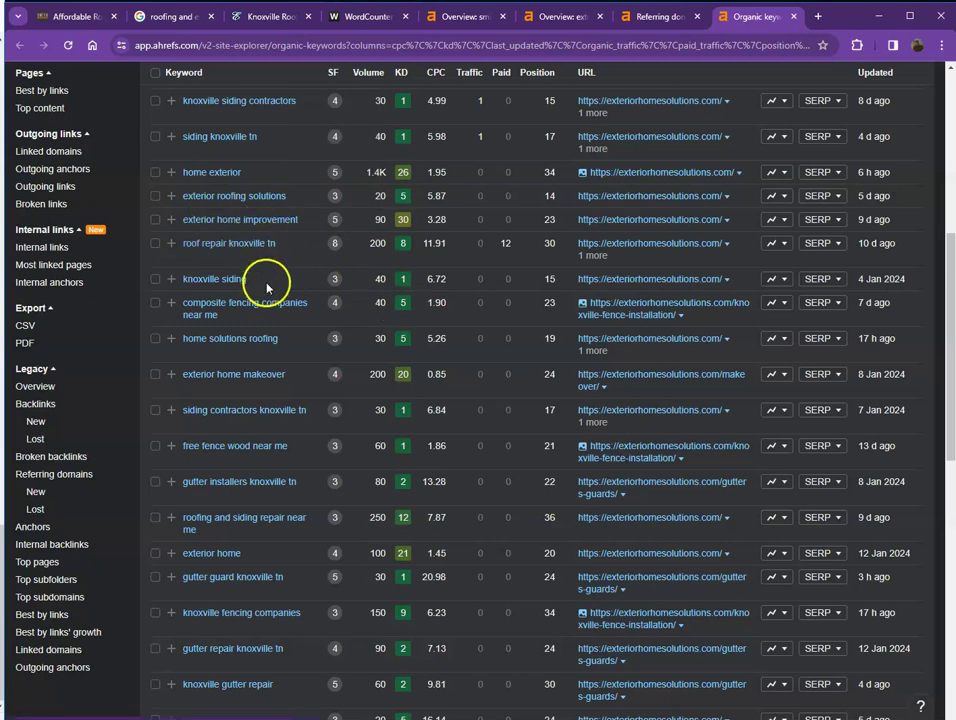
pyautogui.scroll(1, 280, 290)
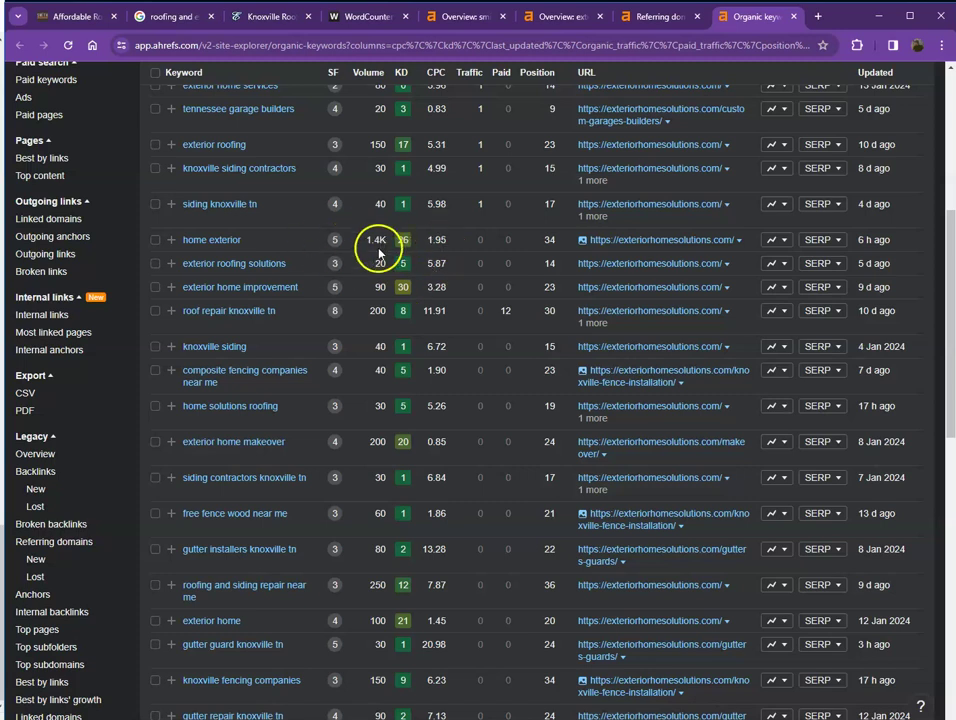
pyautogui.scroll(3, 375, 250)
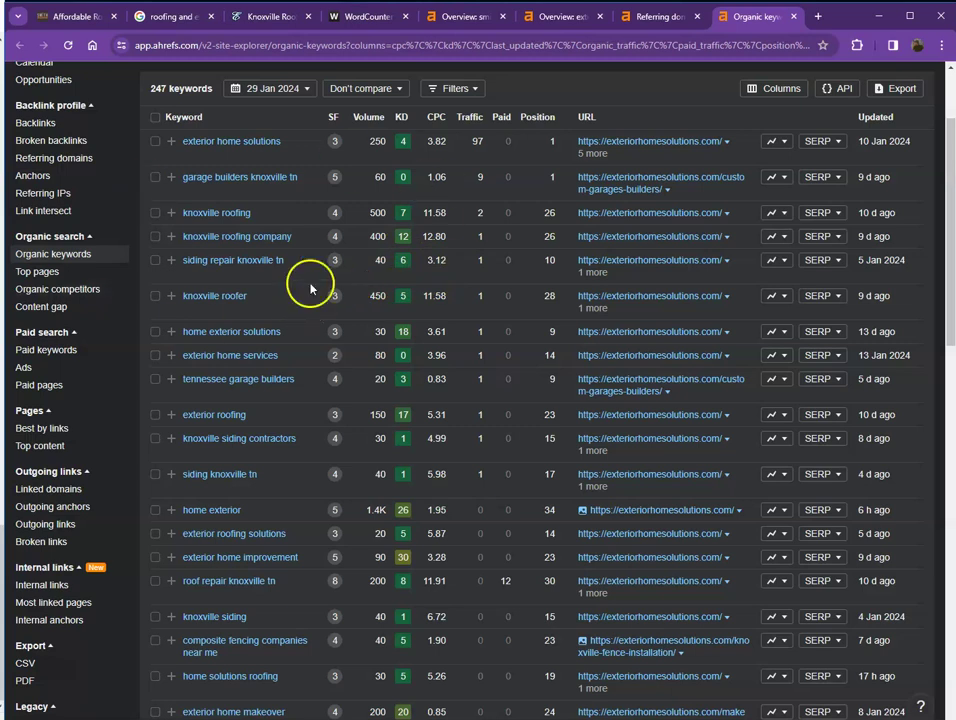
pyautogui.scroll(-2, 255, 400)
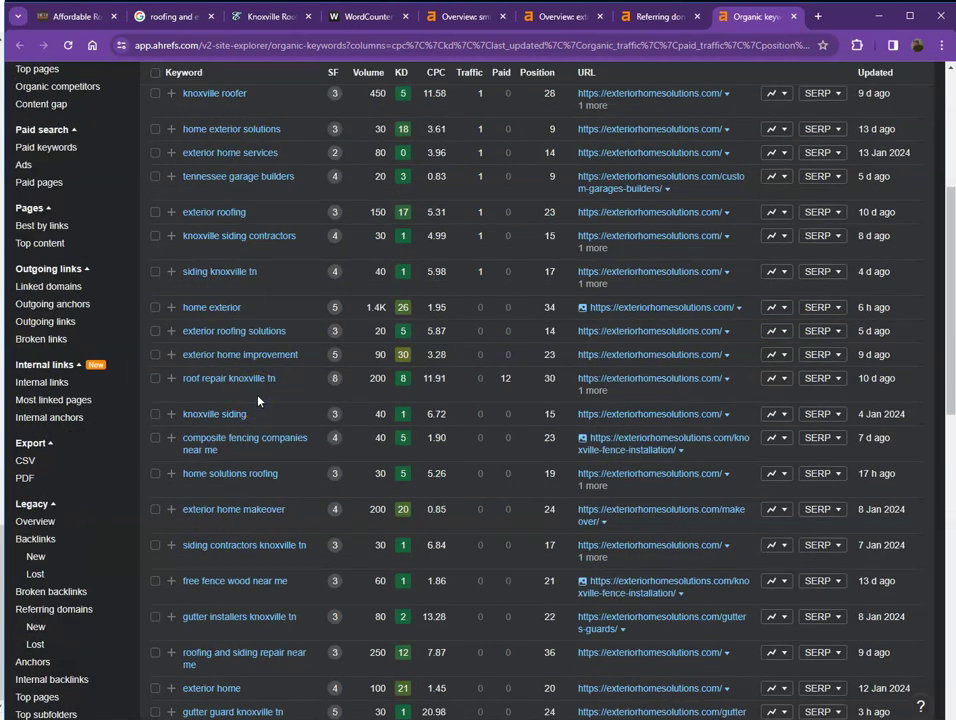
# Check the file name of the Windows service image under Exterior Home Services on the Smith Roofing homepage without saving it.
pyautogui.click(70, 17)
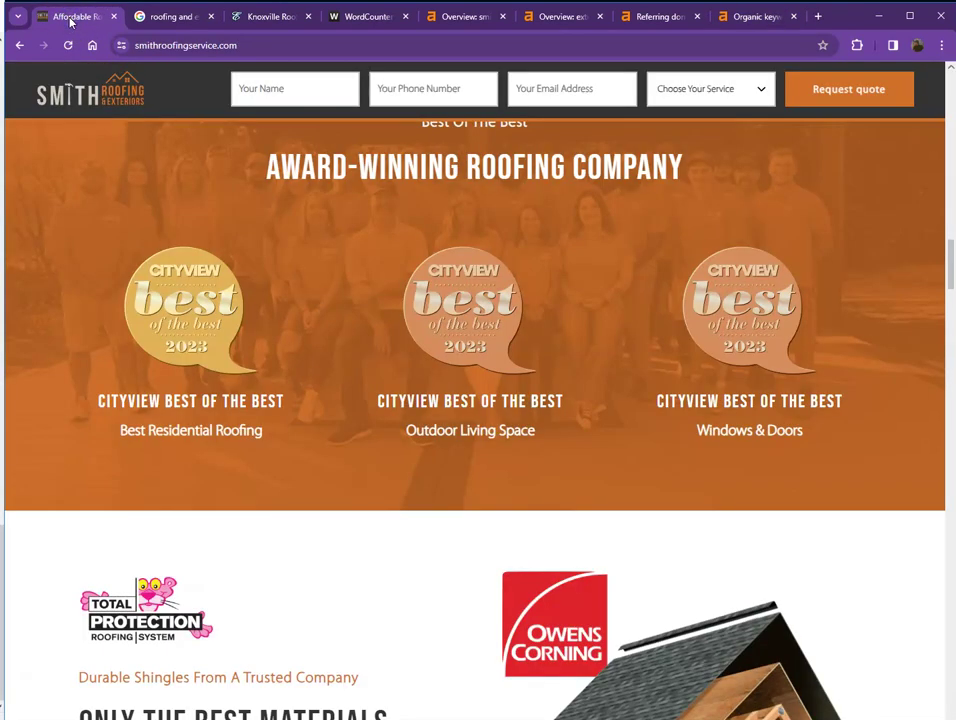
pyautogui.scroll(-1, 342, 345)
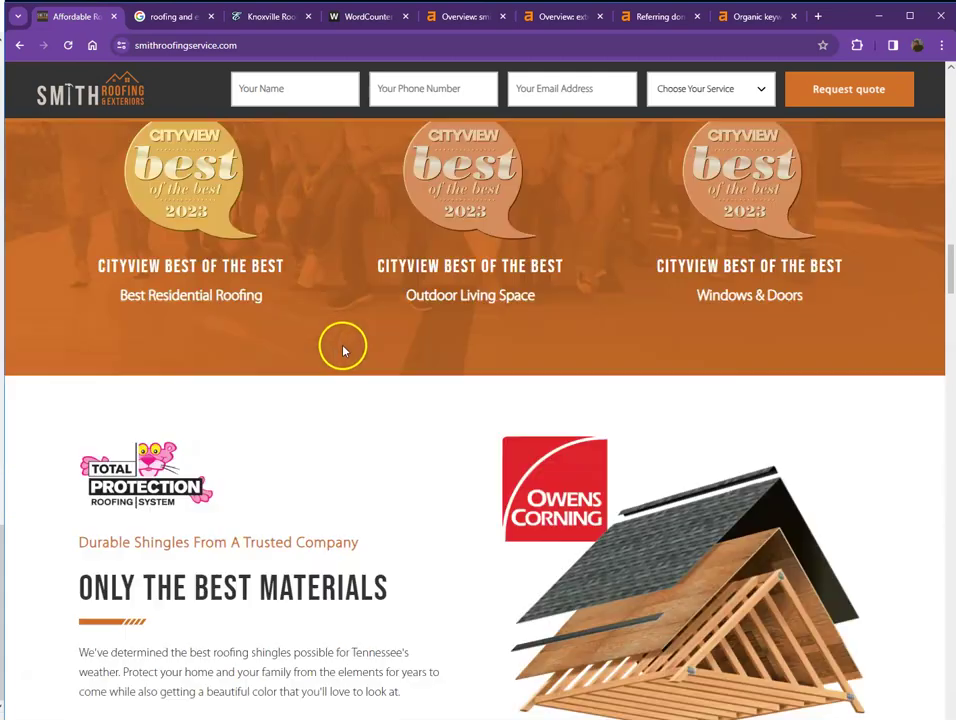
pyautogui.scroll(-5, 342, 350)
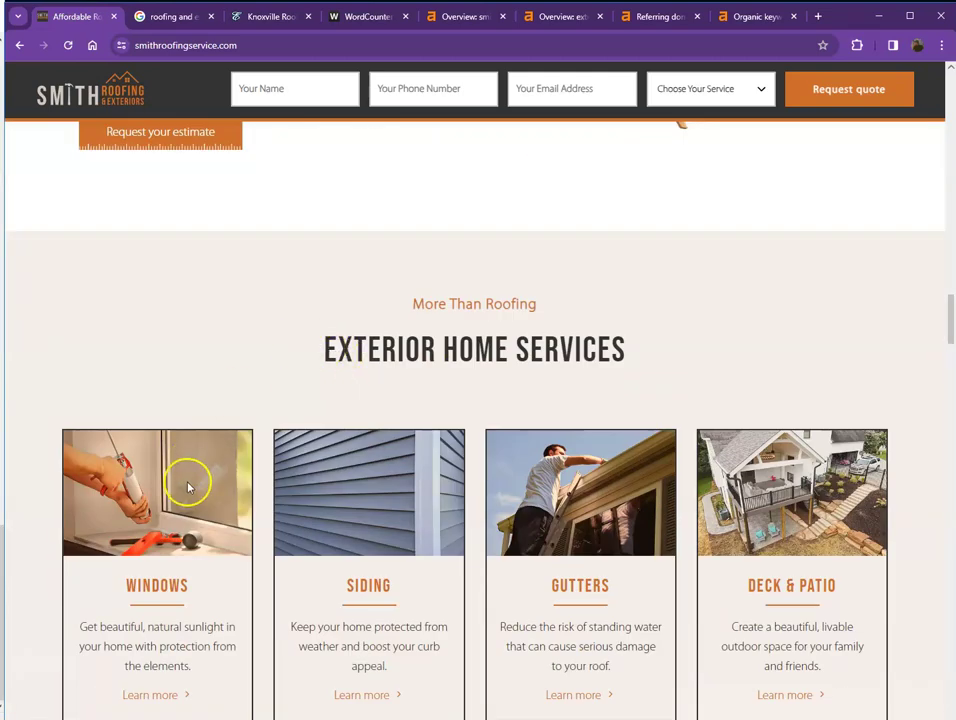
pyautogui.rightClick(162, 480)
pyautogui.click(207, 507)
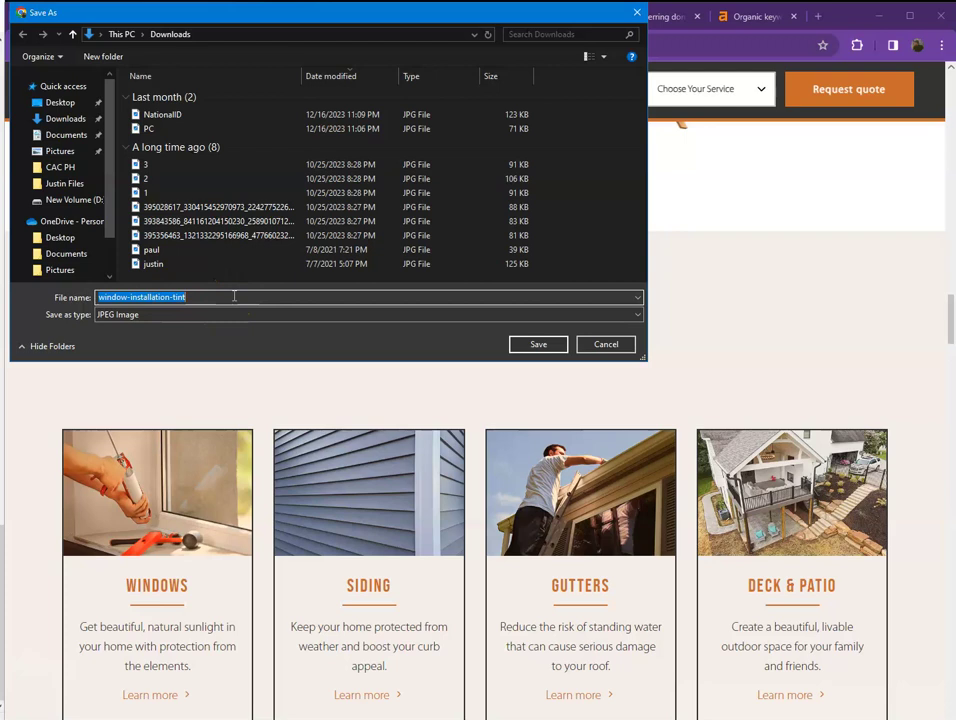
pyautogui.click(612, 345)
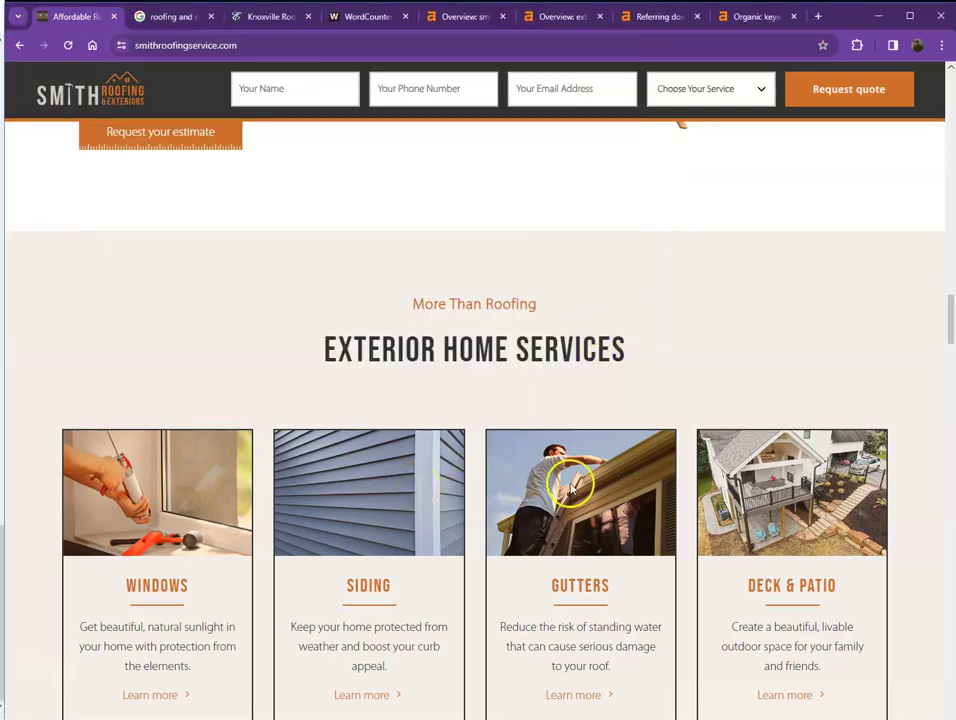
# Review the Smith Roofing homepage's service cards, project photo gallery, owner introduction and materials section for image and content optimization.
pyautogui.scroll(-2, 700, 498)
pyautogui.scroll(-4, 706, 498)
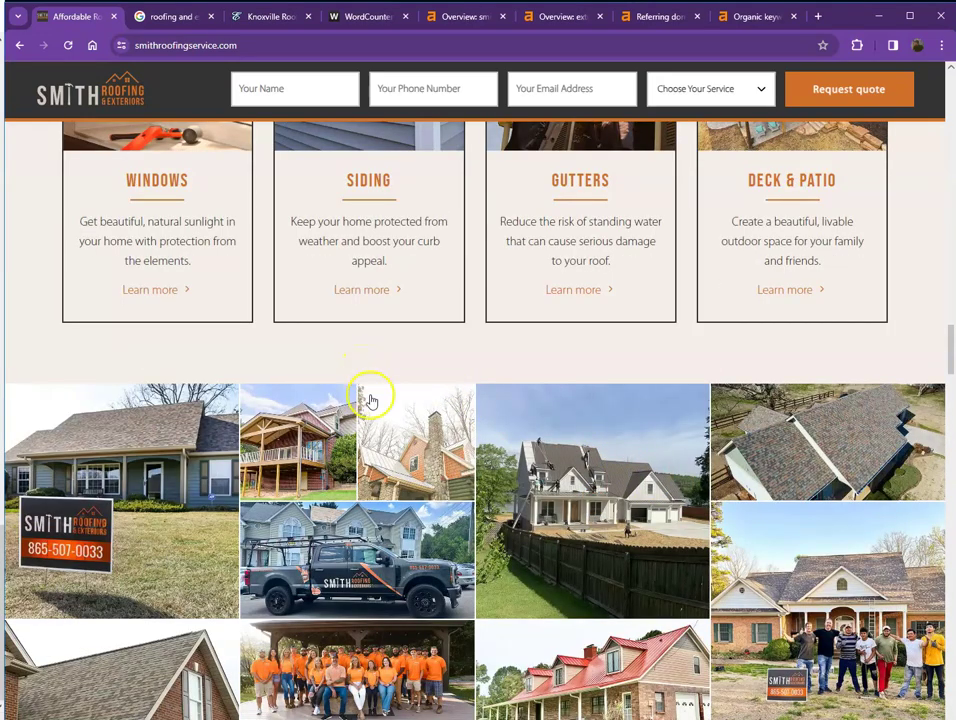
pyautogui.scroll(-10, 362, 406)
pyautogui.scroll(-5, 328, 423)
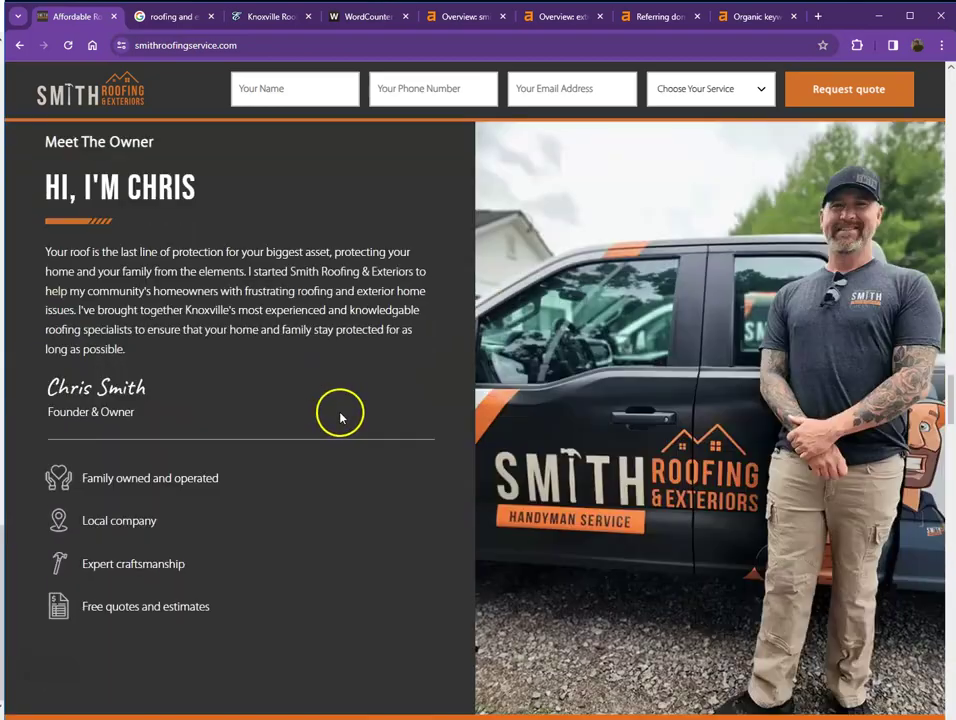
pyautogui.scroll(12, 233, 432)
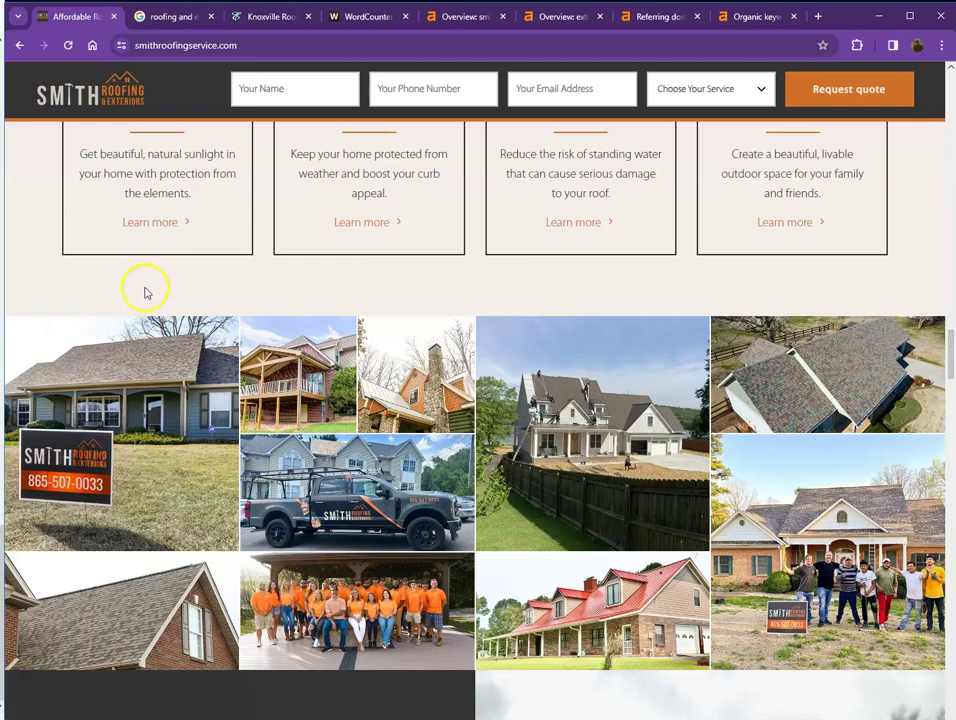
pyautogui.scroll(8, 145, 298)
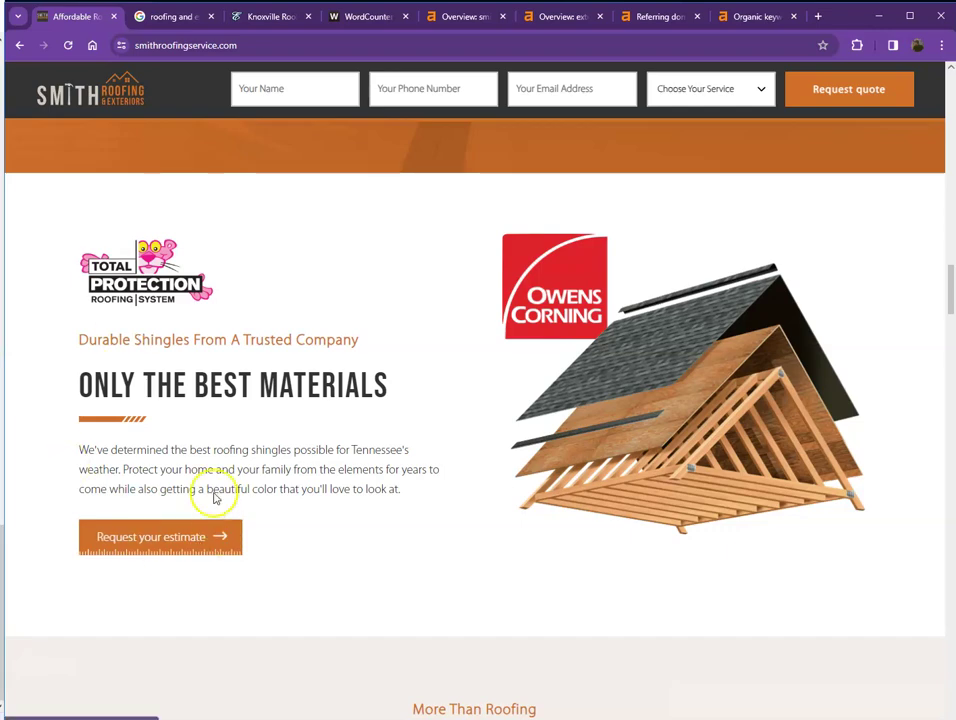
pyautogui.scroll(-10, 213, 461)
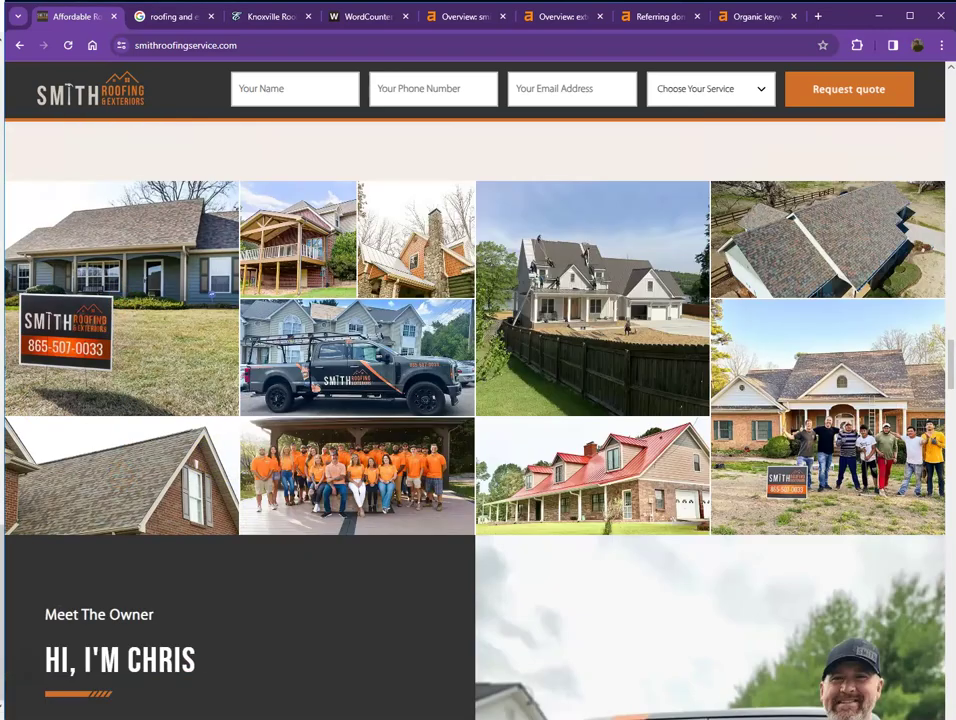